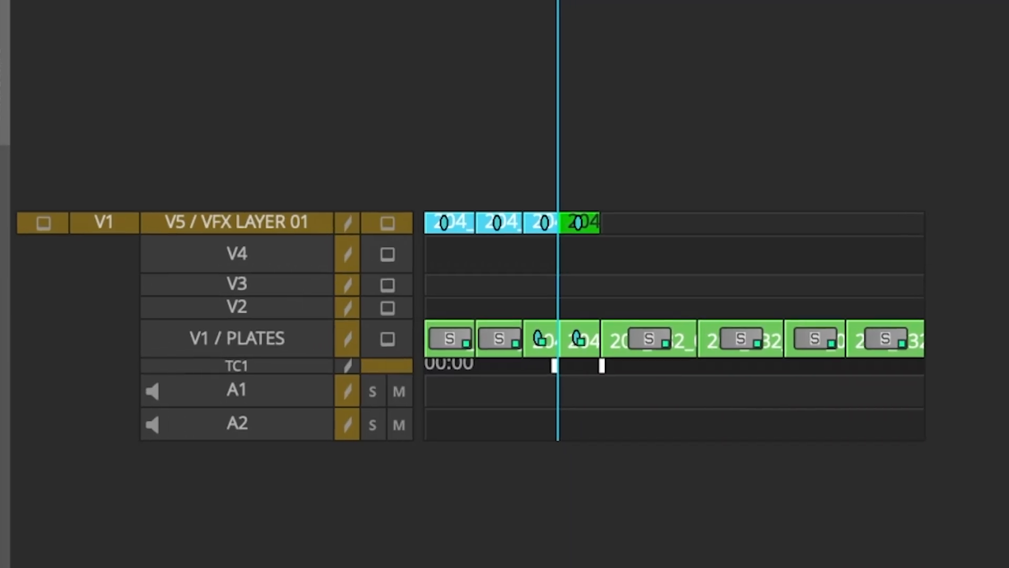
- Mark the next plate shots in the sequence and cut the matching 204 clips onto track V5 / VFX LAYER 01
key("s")
key("t")
key("b")
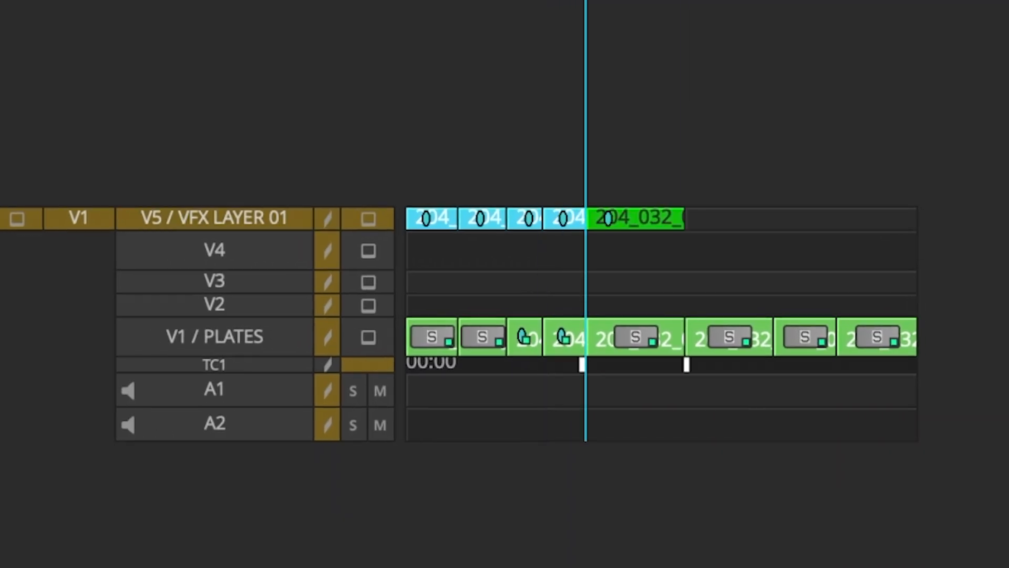
key("s")
key("t")
key("b")
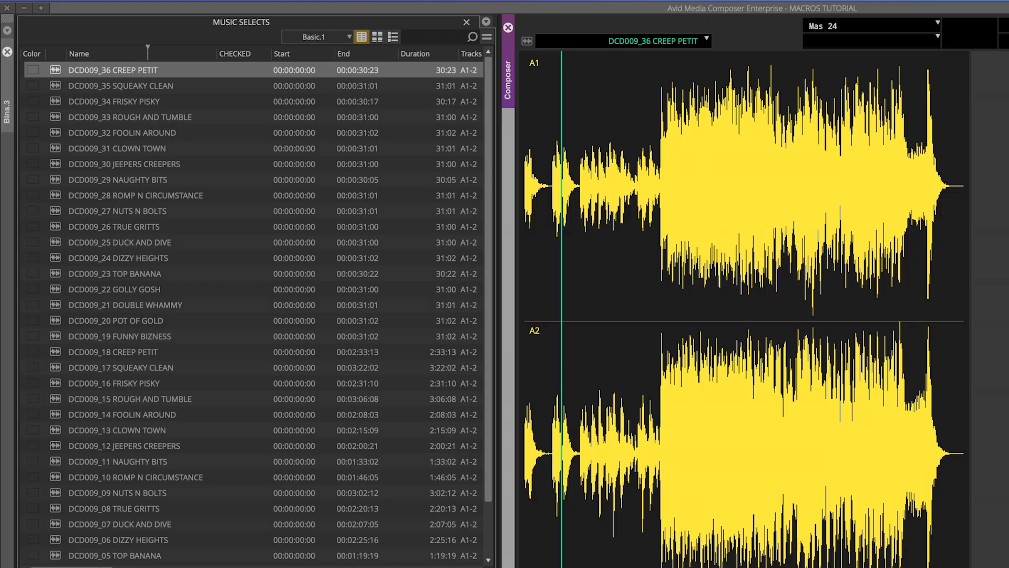
- Load and play the music clips from DCD009_35 SQUEAKY CLEAN through DCD009_31 CLOWN TOWN one by one, sampling the ending of FOOLIN AROUND
double_click(56, 86)
key("space")
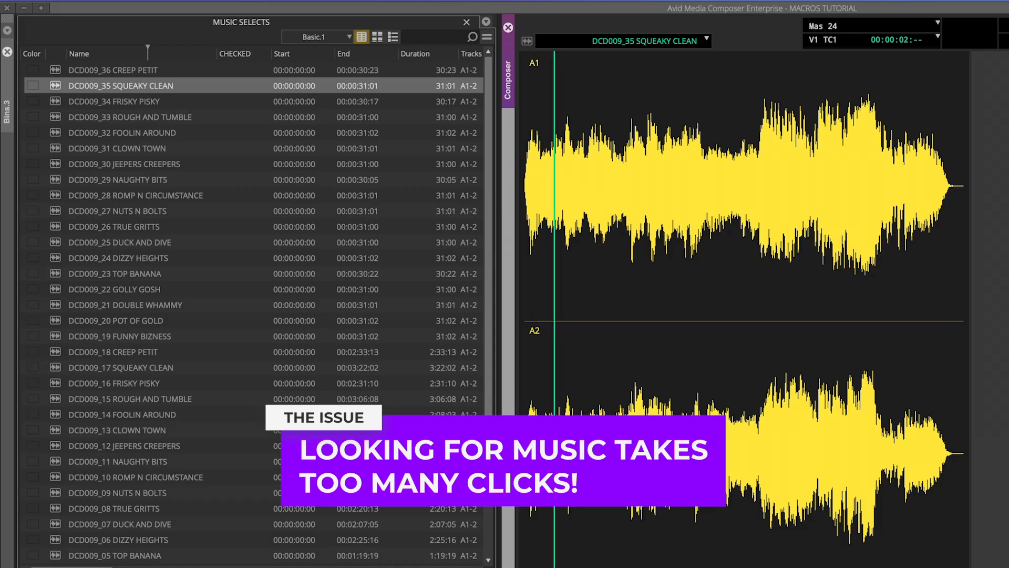
double_click(55, 101)
key("space")
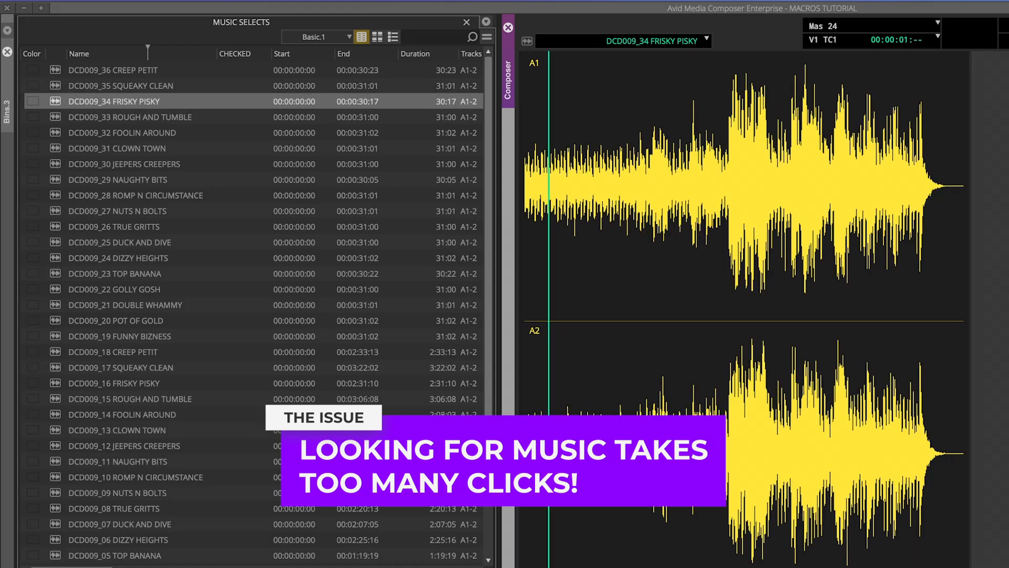
double_click(55, 117)
key("space")
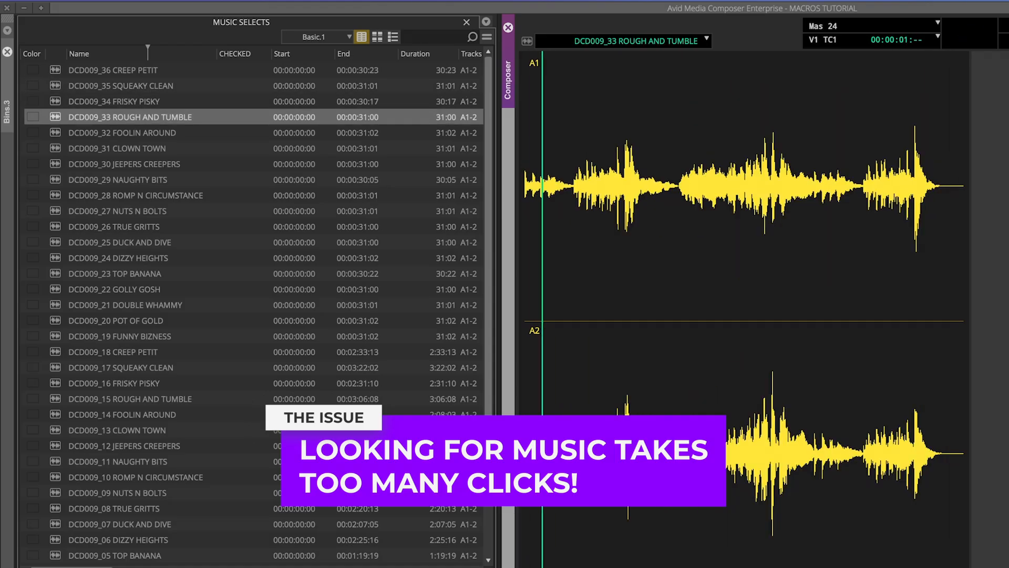
double_click(55, 133)
key("space")
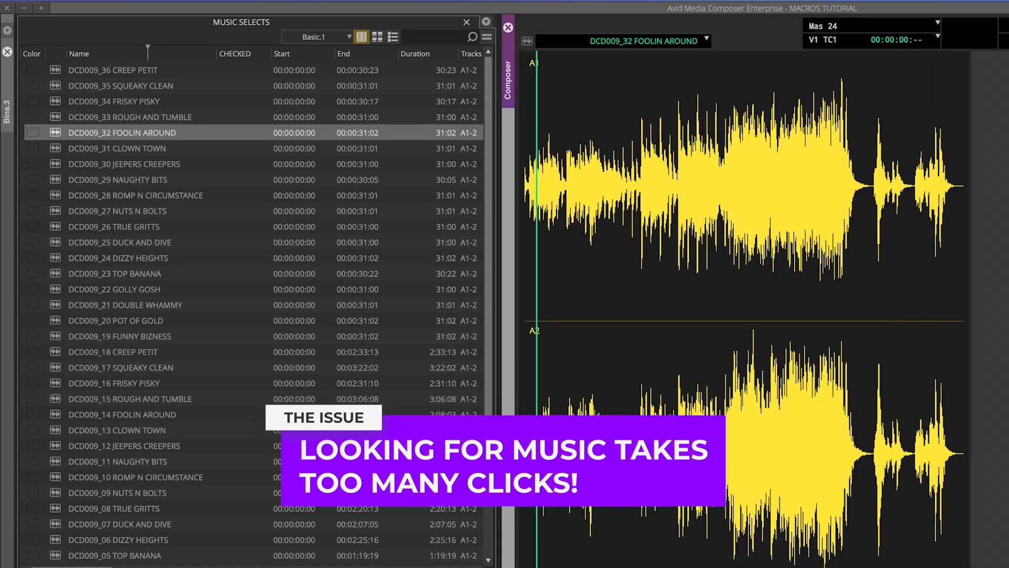
left_click(894, 185)
double_click(55, 149)
key("space")
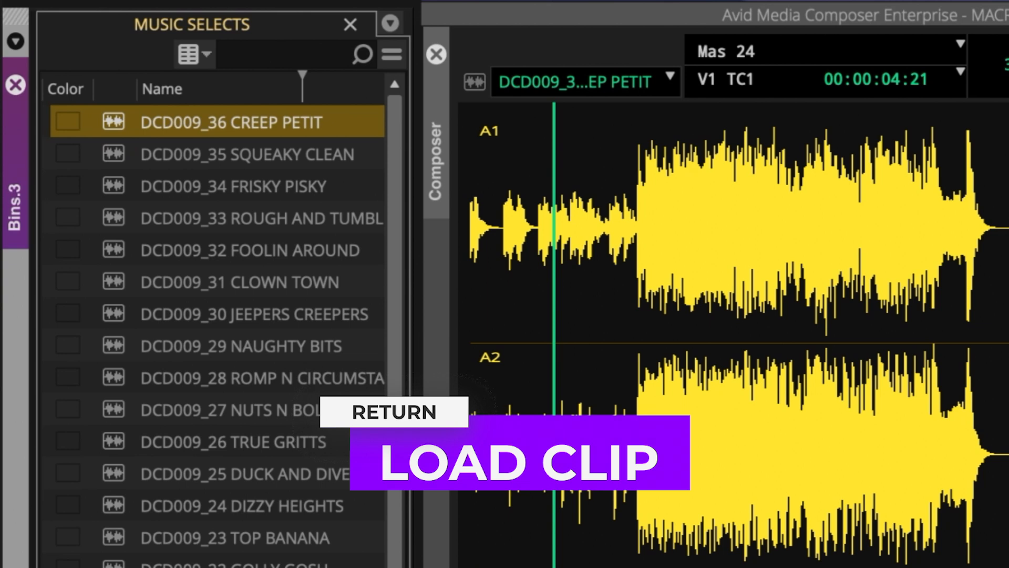
- Load DCD009_36 CREEP PETIT from the MUSIC SELECTS bin, play its first few seconds from the start and pause playback
key("Return")
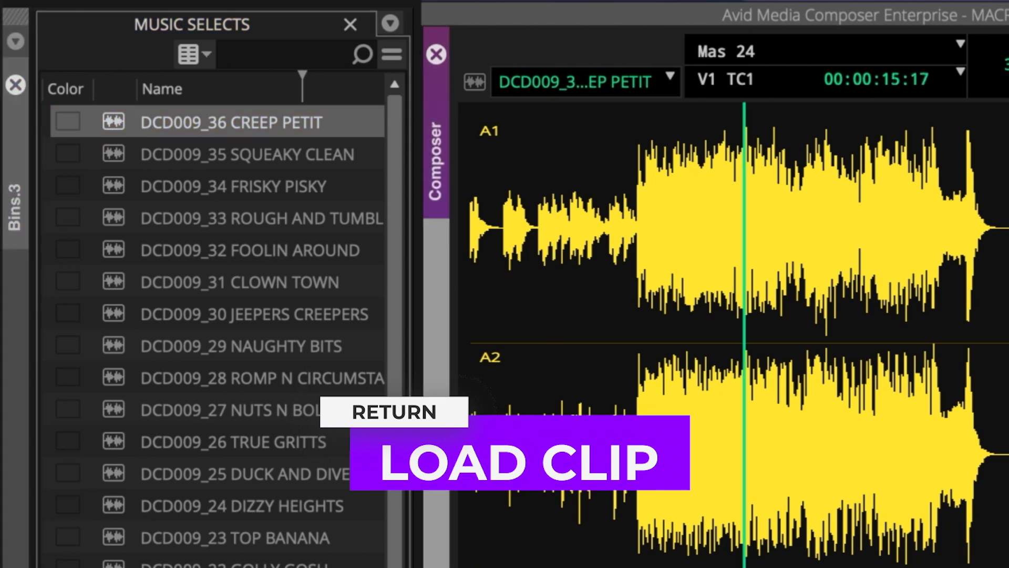
key("Home")
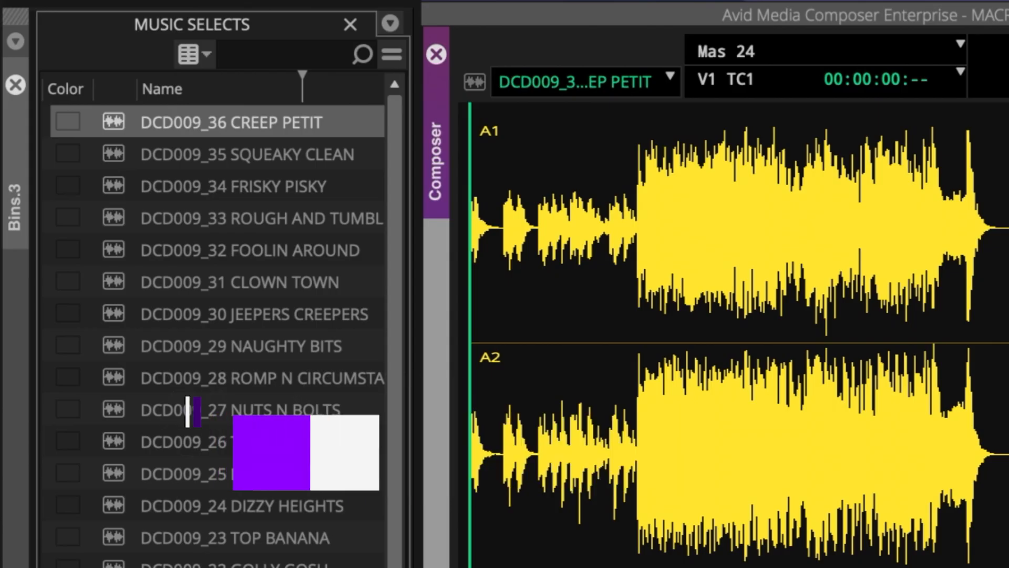
key("Pause")
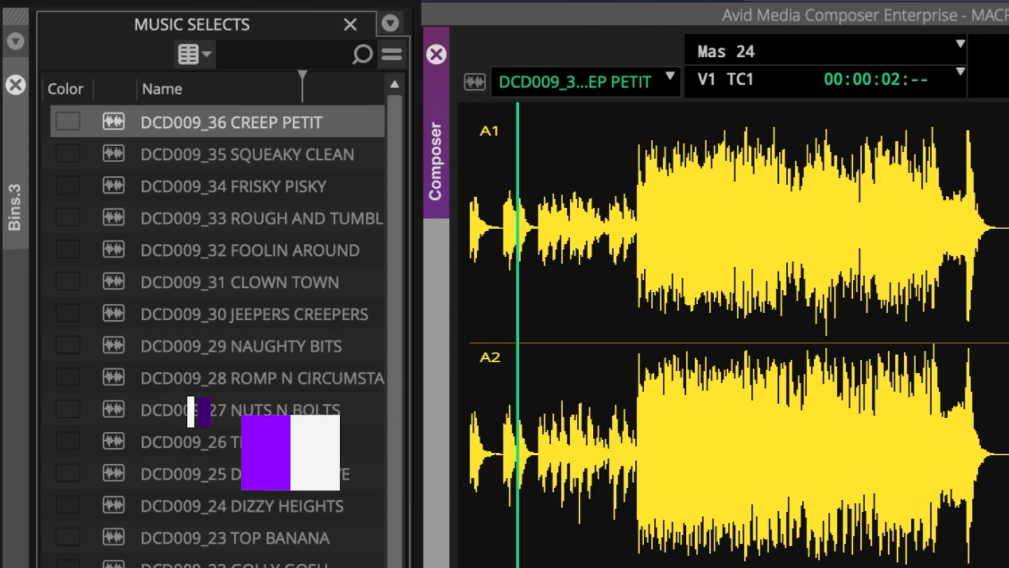
key("shift+k")
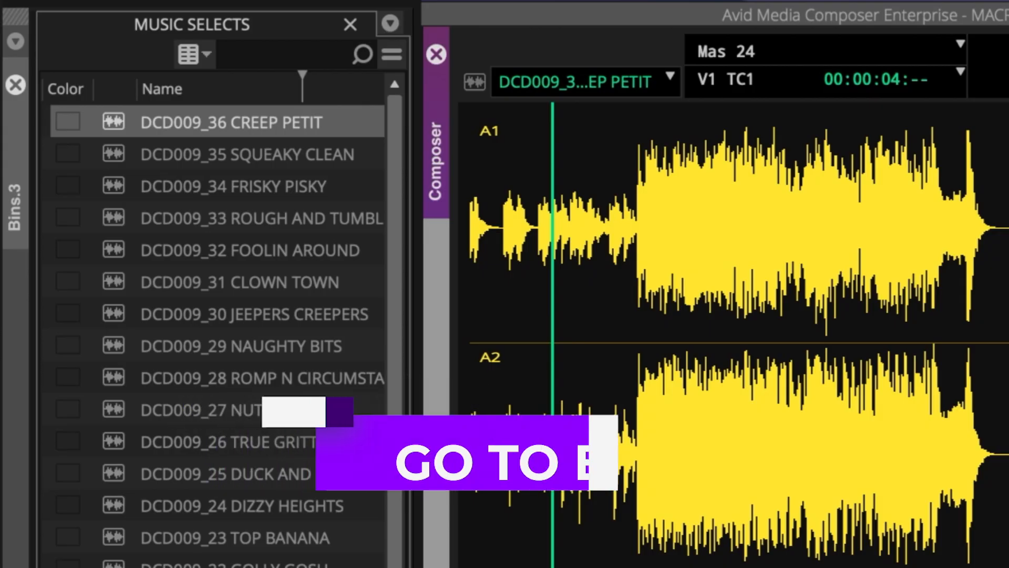
- Go to the end of the CREEP PETIT clip, step back 5:00 and play the last five seconds
key("End")
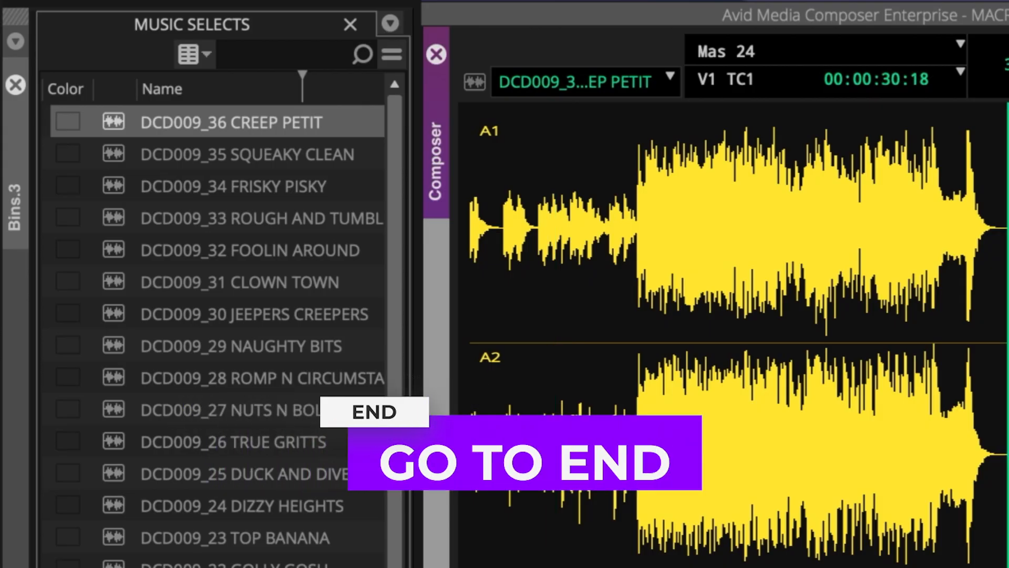
type("-500")
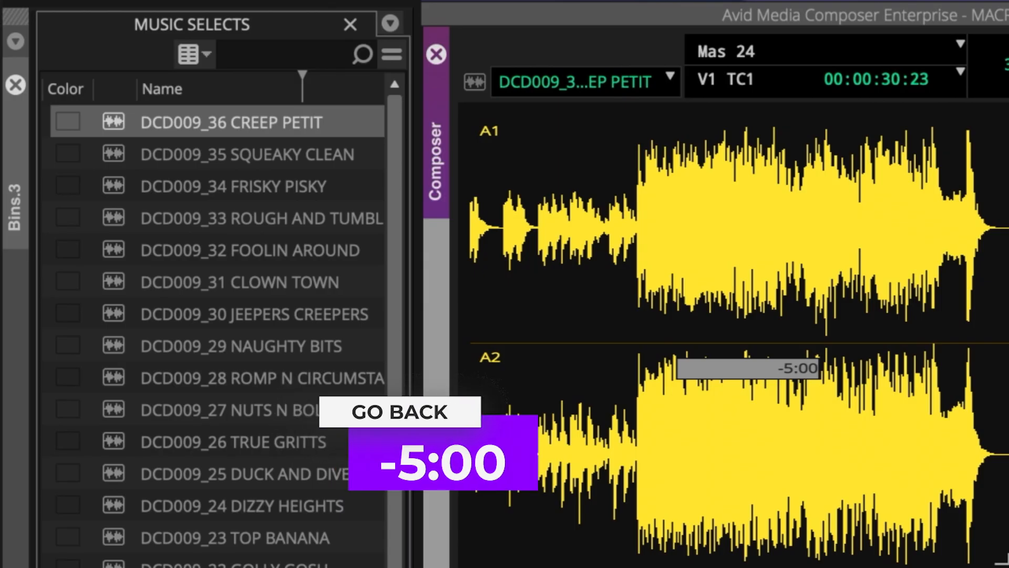
key("Return")
key("space")
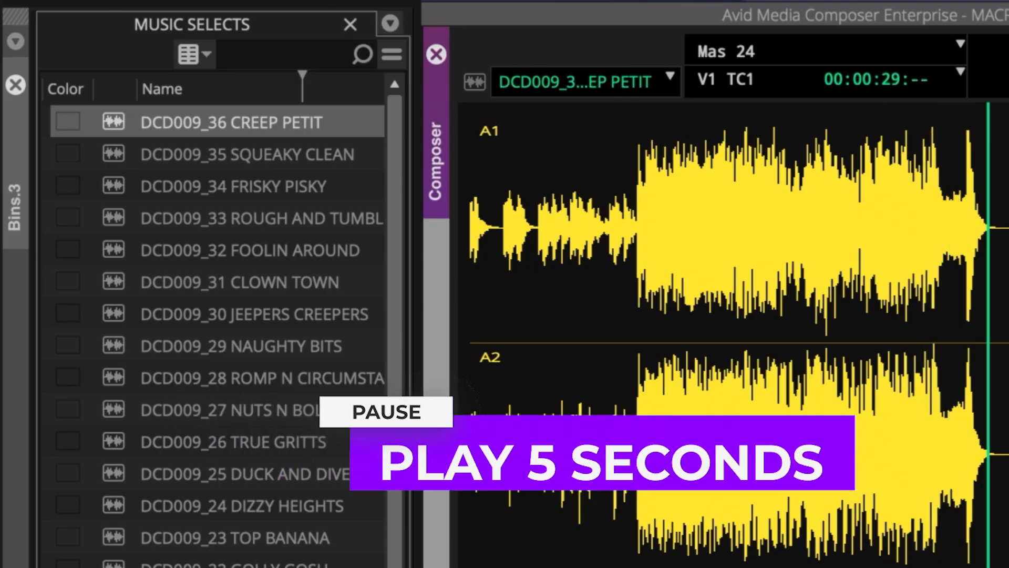
- Return to the start of CREEP PETIT, find its bin and select the next clip, DCD009_35 SQUEAKY CLEAN
key("Home")
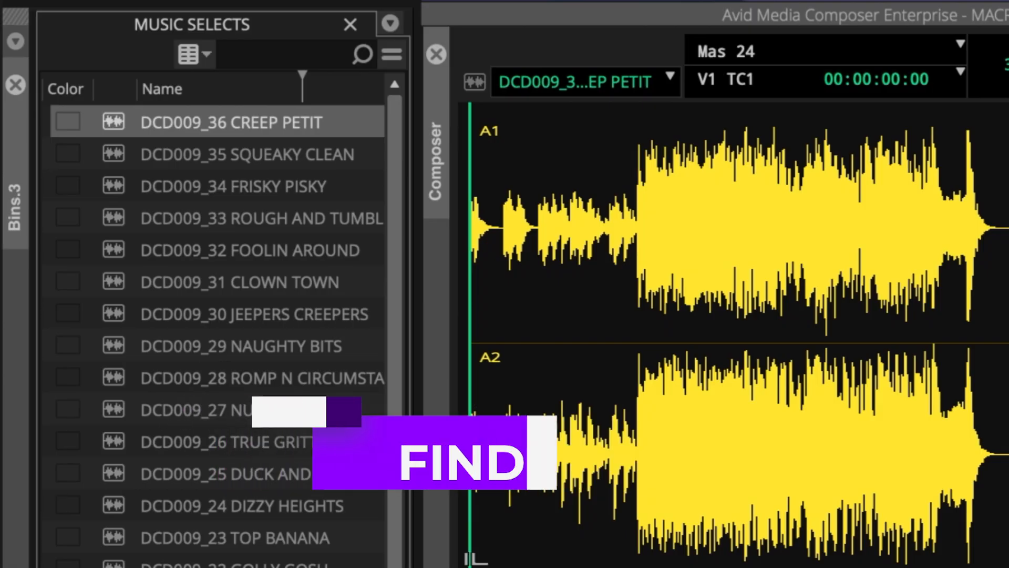
key("shift+p")
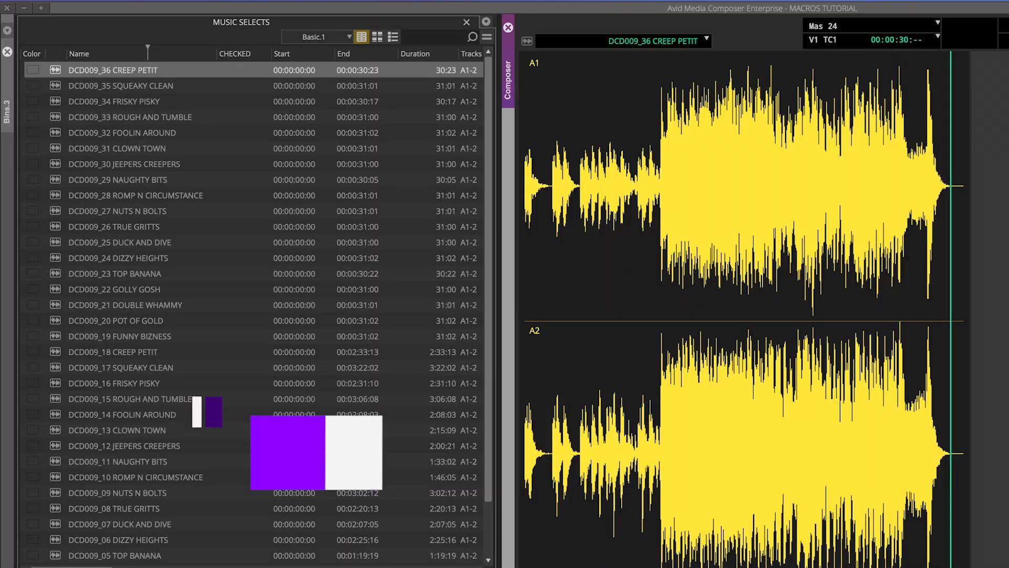
key("Down")
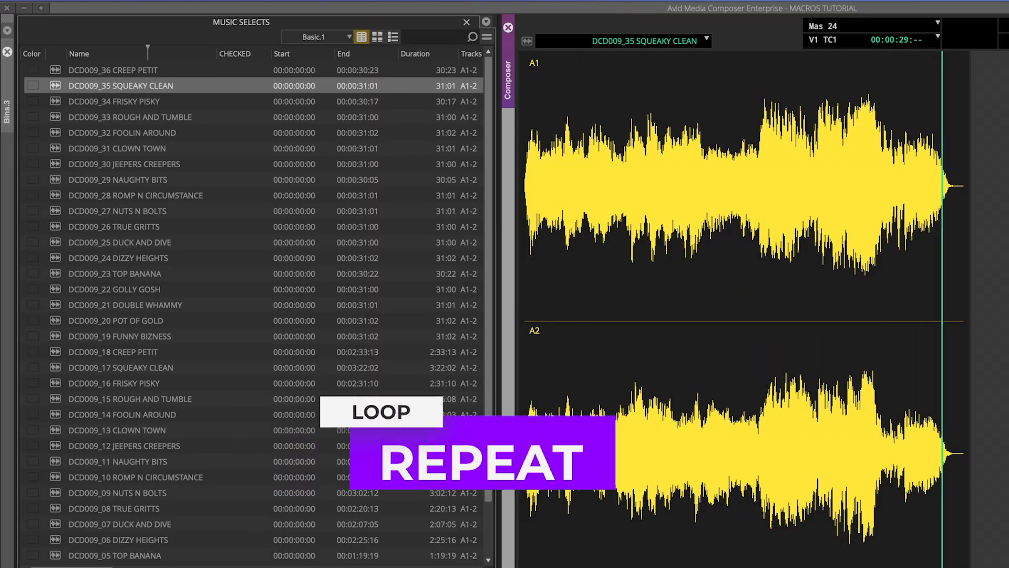
- Audition the following clips in the MUSIC SELECTS bin, from DCD009_34 FRISKY PISKY through DCD009_32 FOOLIN AROUND
key("Down")
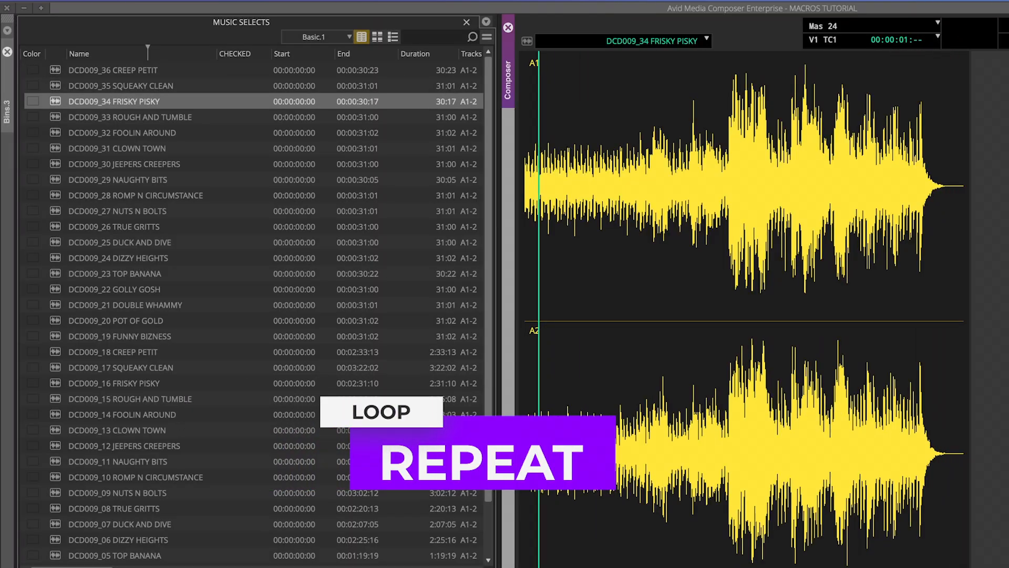
key("Down")
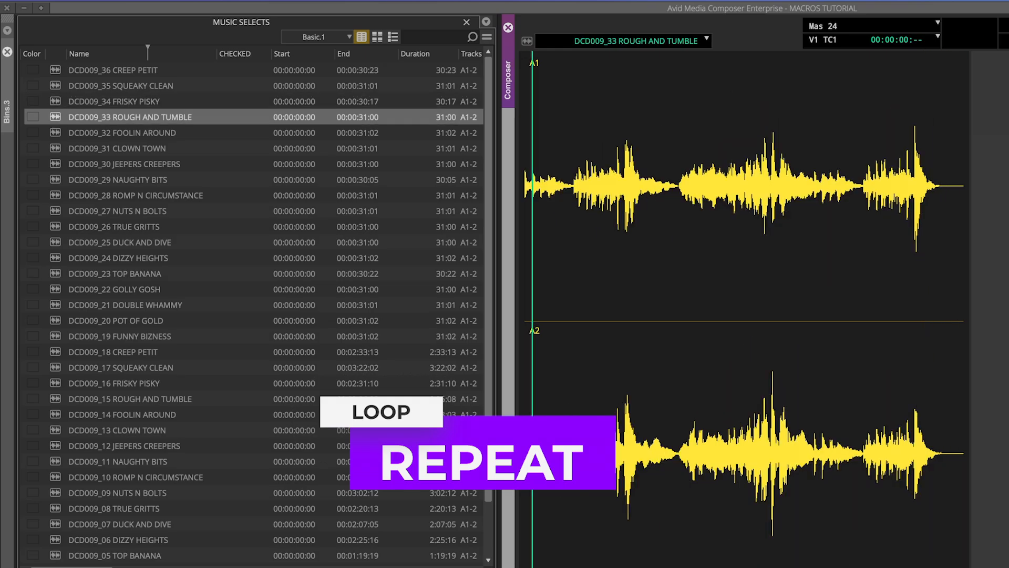
key("Down")
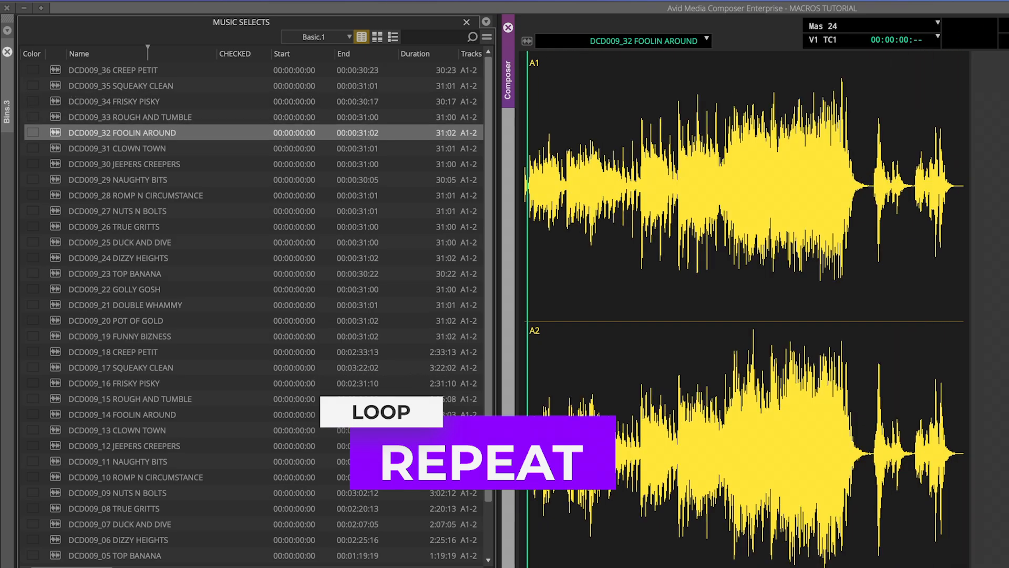
key("Down")
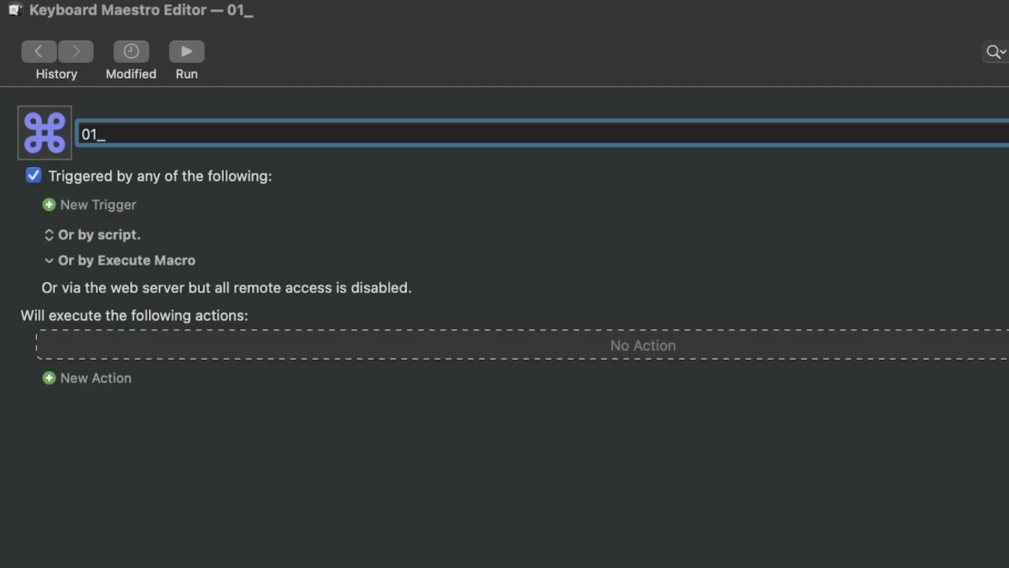
- In Keyboard Maestro, name the new macro 01_AUDITION MUSIC and give it a Hot Key Trigger of F1
type("DITION MUSIC")
key("Return")
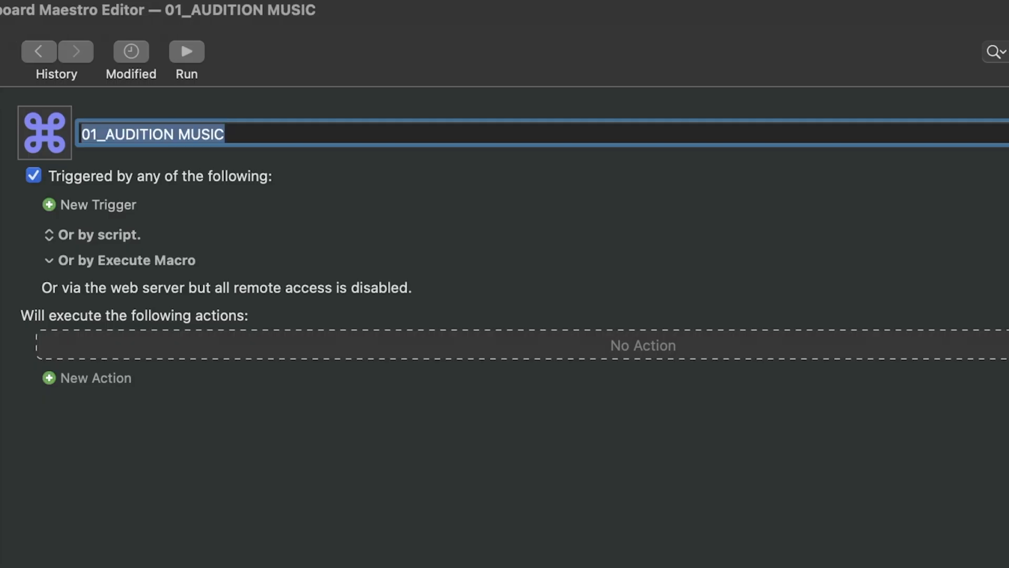
left_click(49, 204)
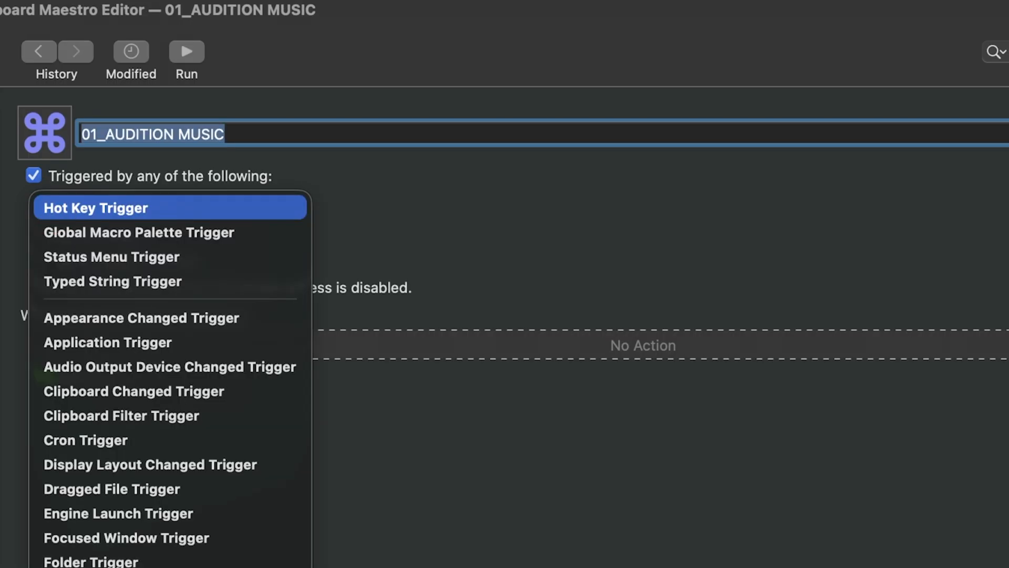
key("Return")
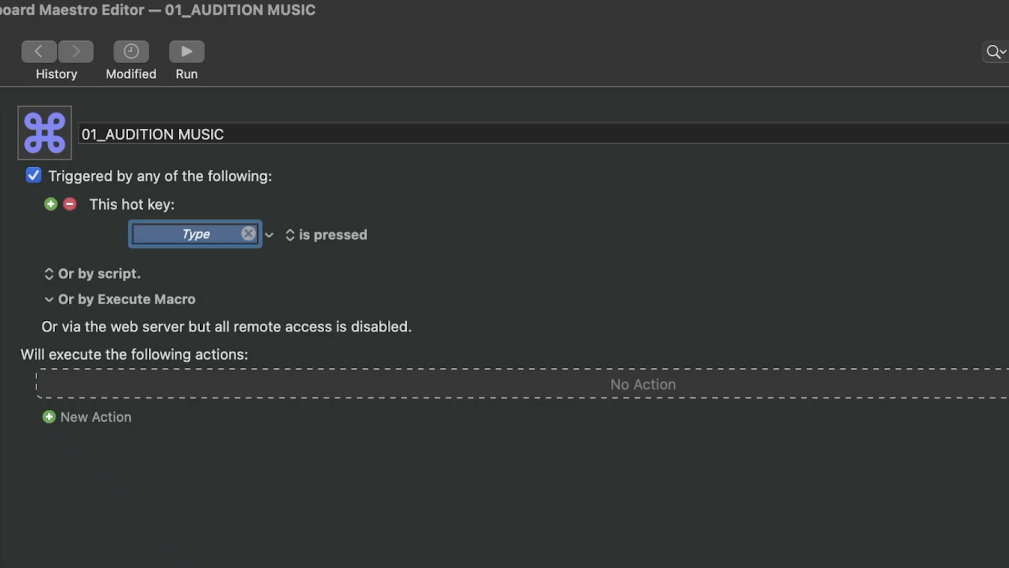
key("F1")
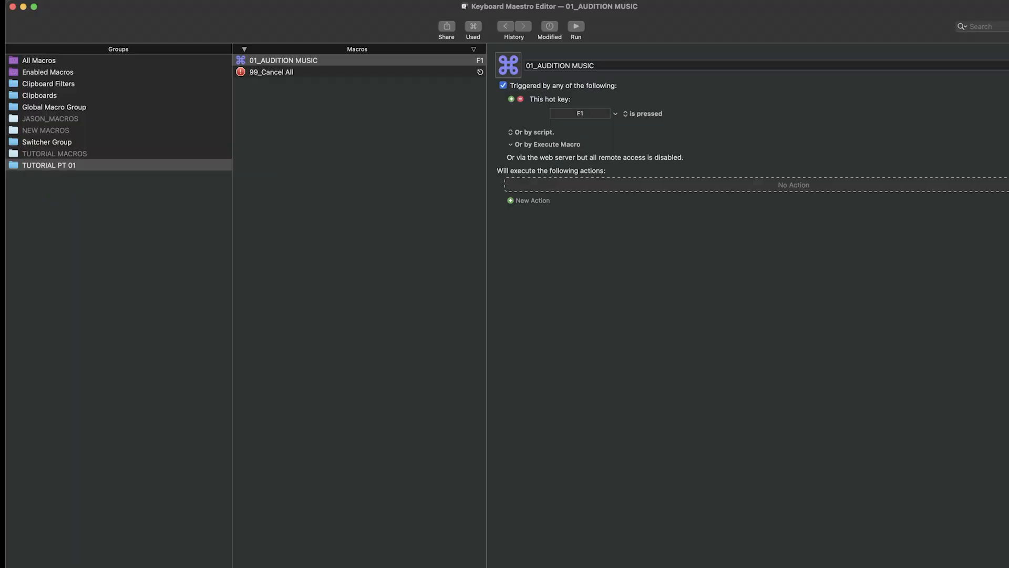
- Add a Type a Keystroke action to the macro that simulates the Return keystroke
key("super+k")
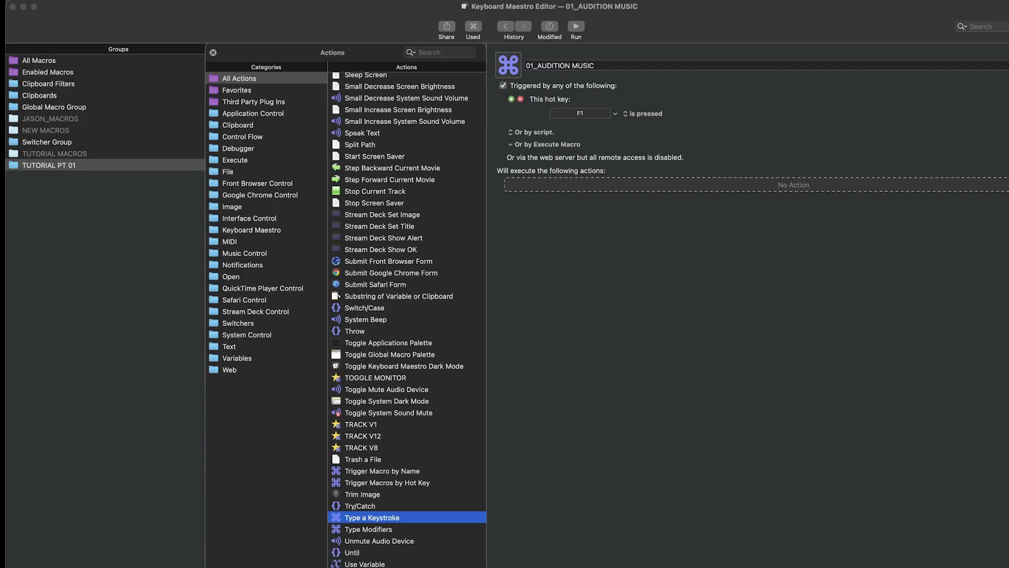
left_click_drag(79, 567, 546, 318)
left_click_drag(436, 361, 437, 335)
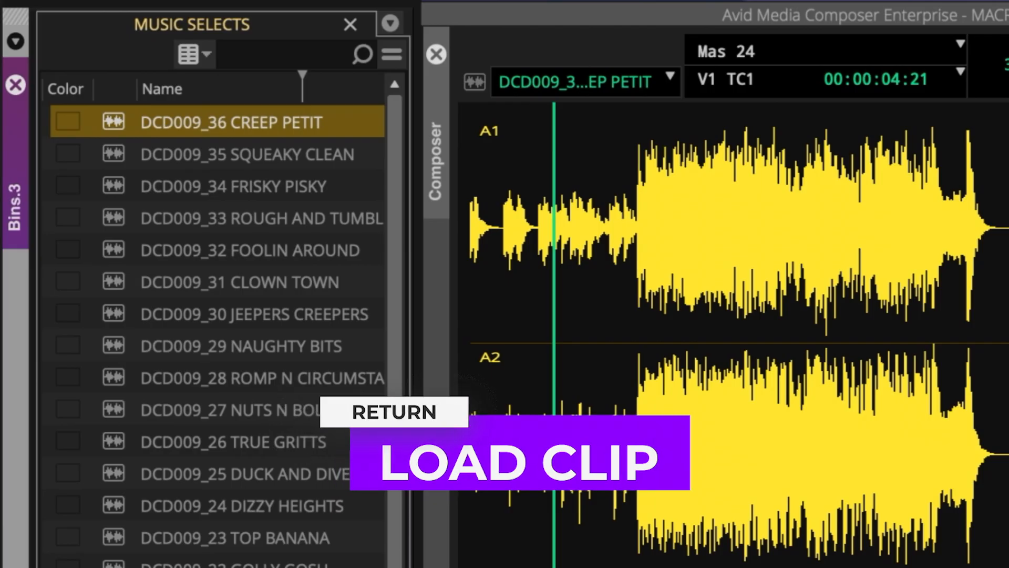
key("Return")
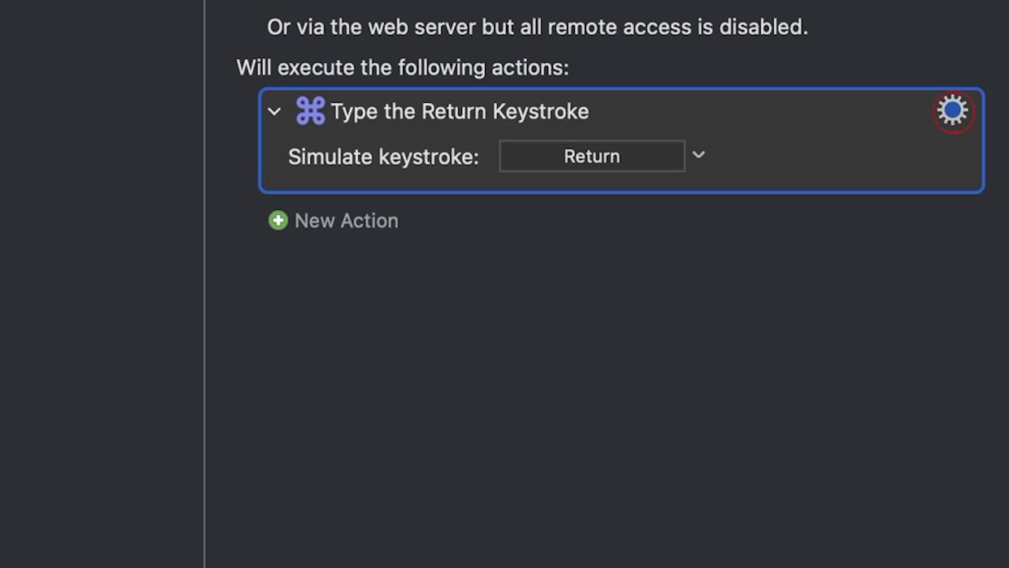
- Rename the Return keystroke action to LOAD CLIP, and load DCD009_36 CREEP PETIT from the bin in Avid Media Composer
left_click(952, 111)
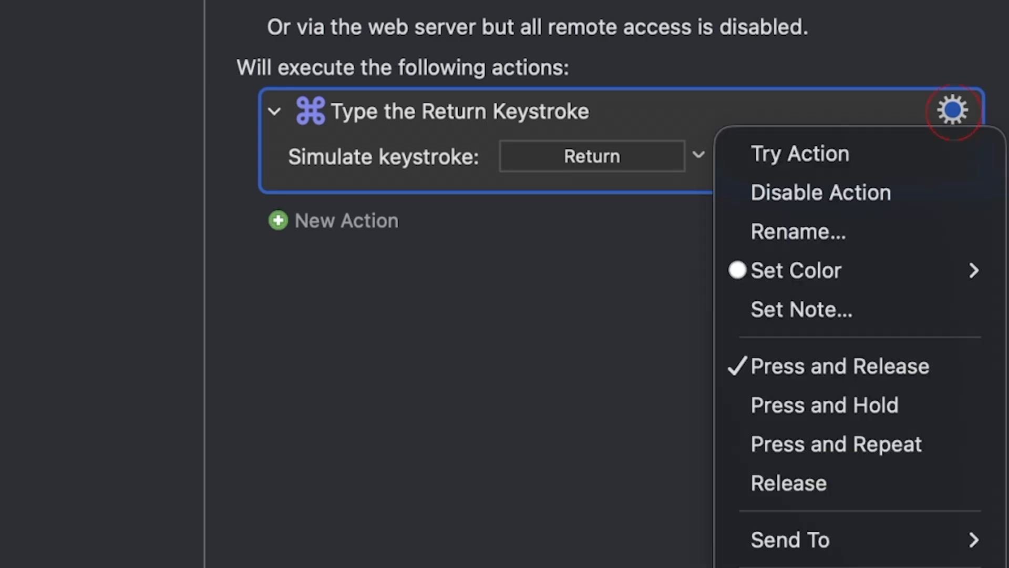
left_click(788, 229)
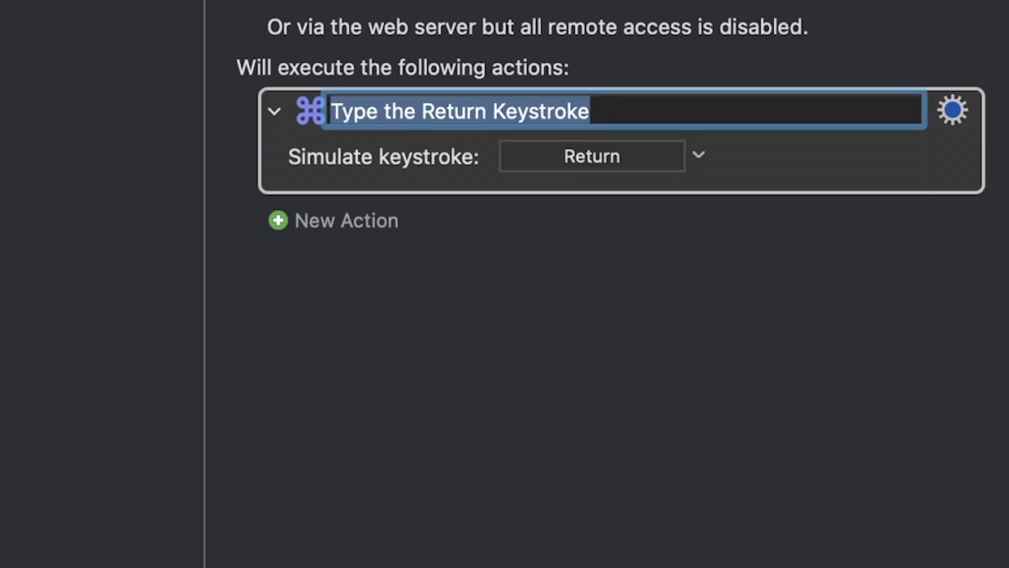
type("LOAD CLIP")
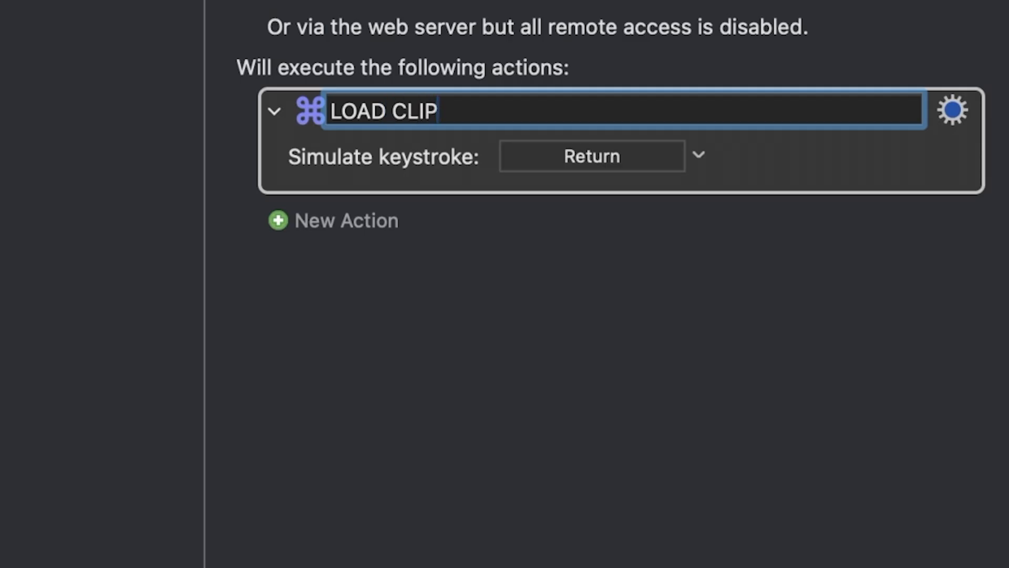
key("Return")
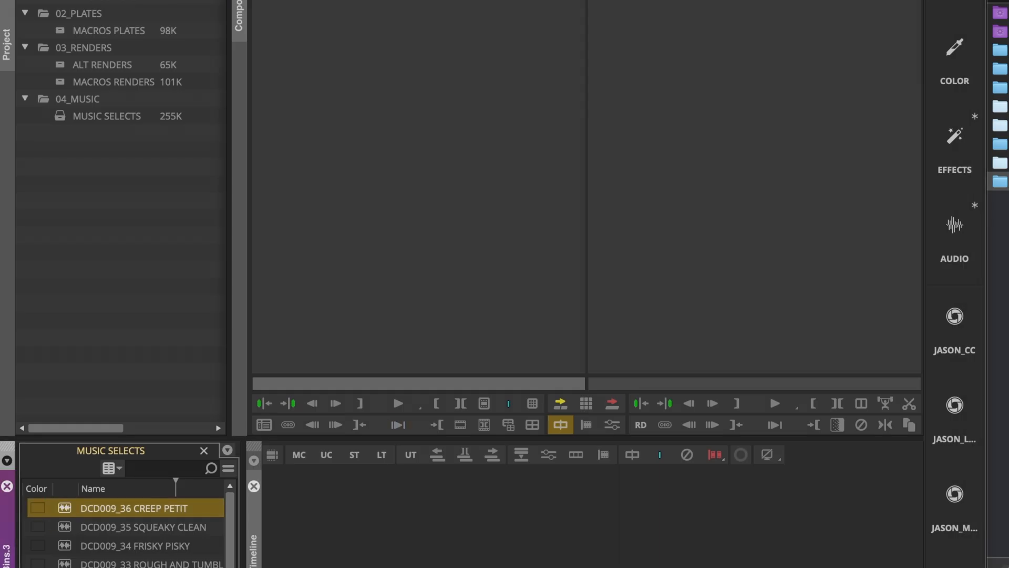
key("Return")
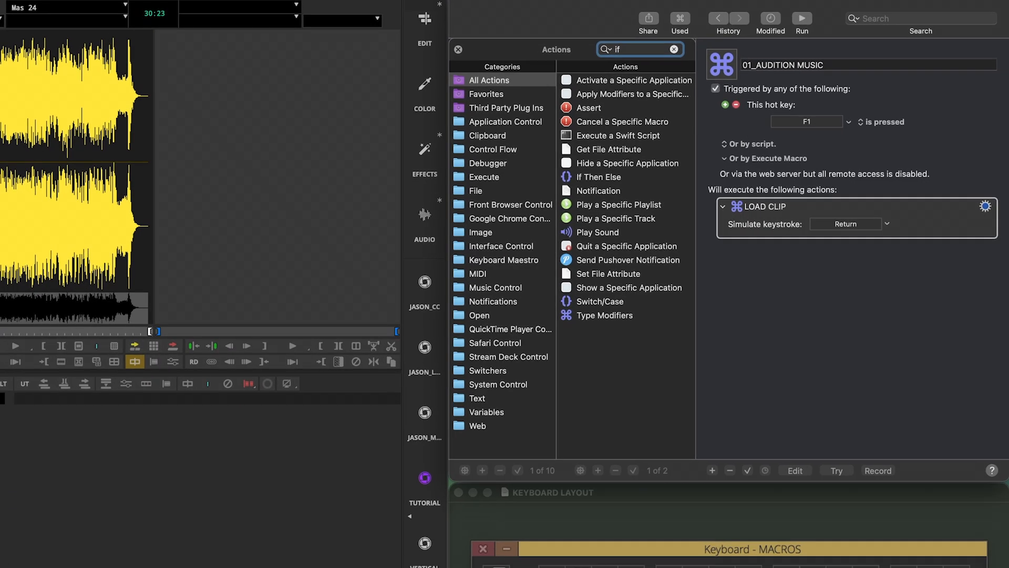
- In Keyboard Maestro, insert an If Then Else action above the LOAD CLIP action in the 01_AUDITION MUSIC macro
left_click(583, 175)
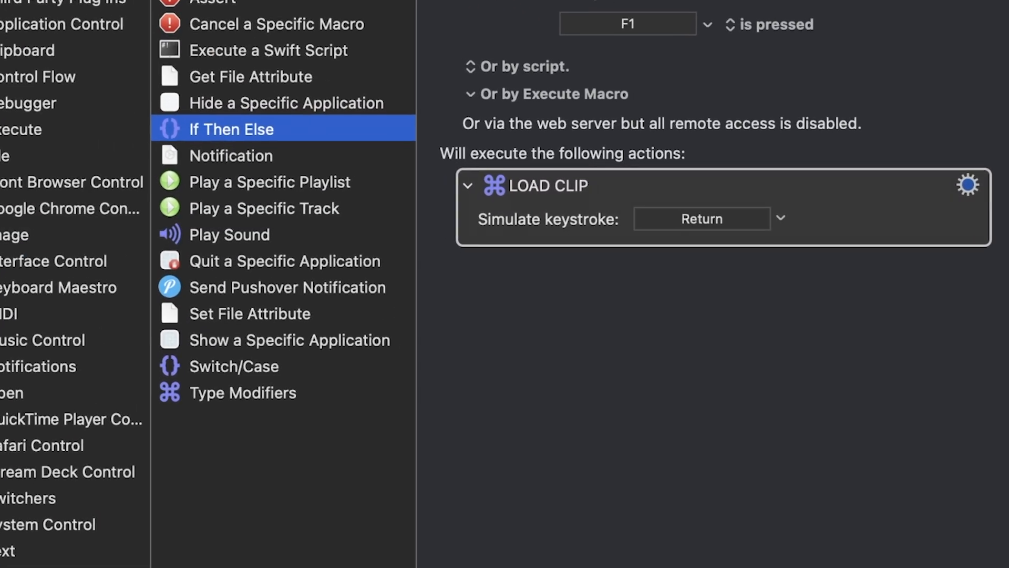
left_click_drag(197, 125, 573, 267)
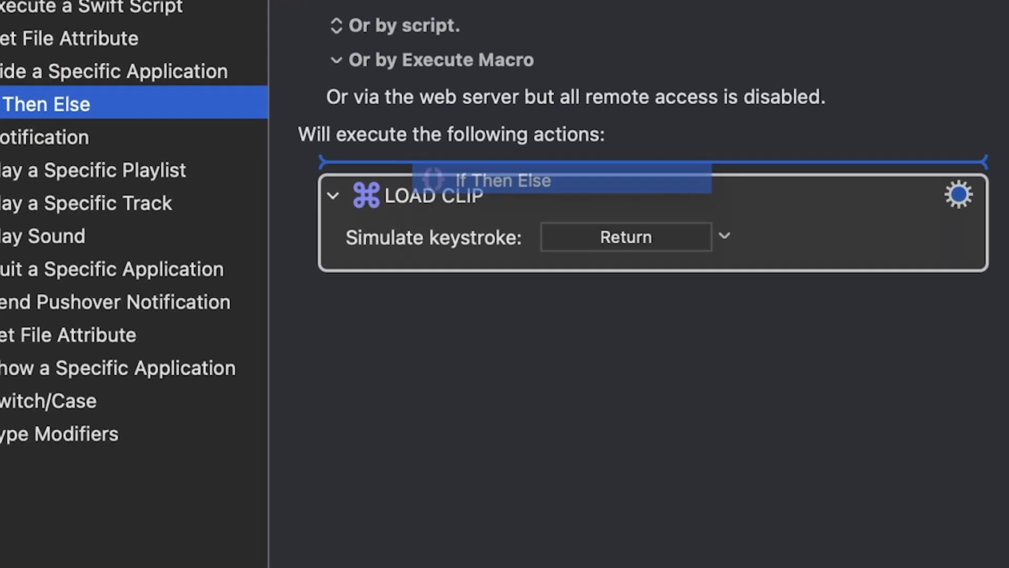
left_click_drag(526, 180, 519, 154)
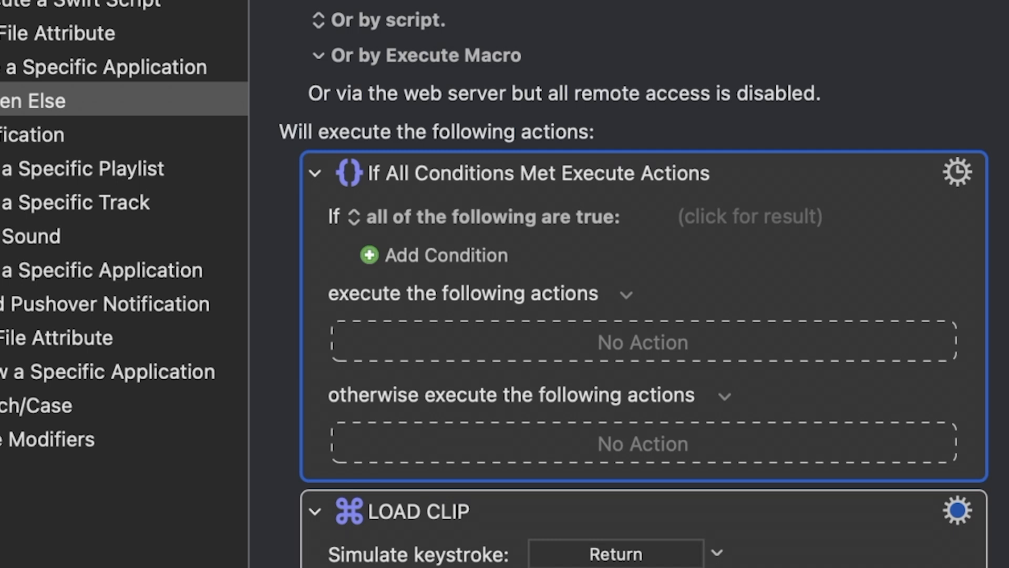
- Add an Application Condition to the If Then Else action requiring Avid Media Composer to be at the front
left_click(433, 256)
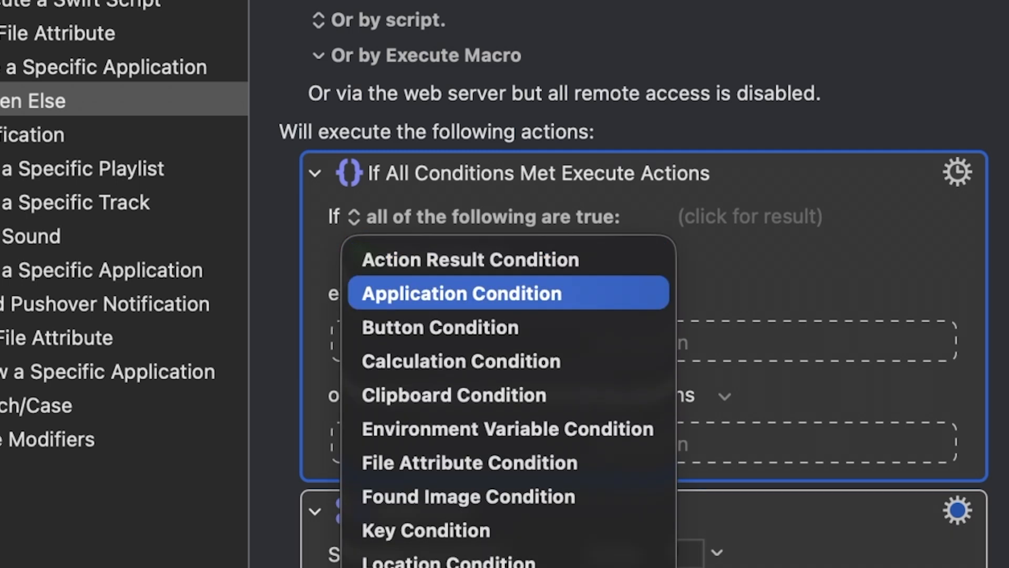
left_click(462, 293)
left_click(478, 291)
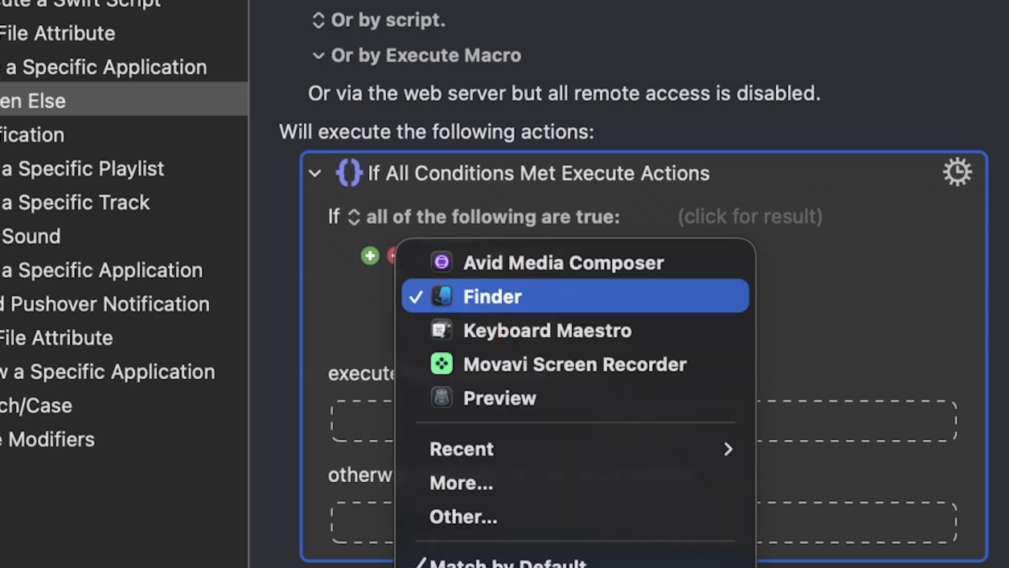
left_click(499, 263)
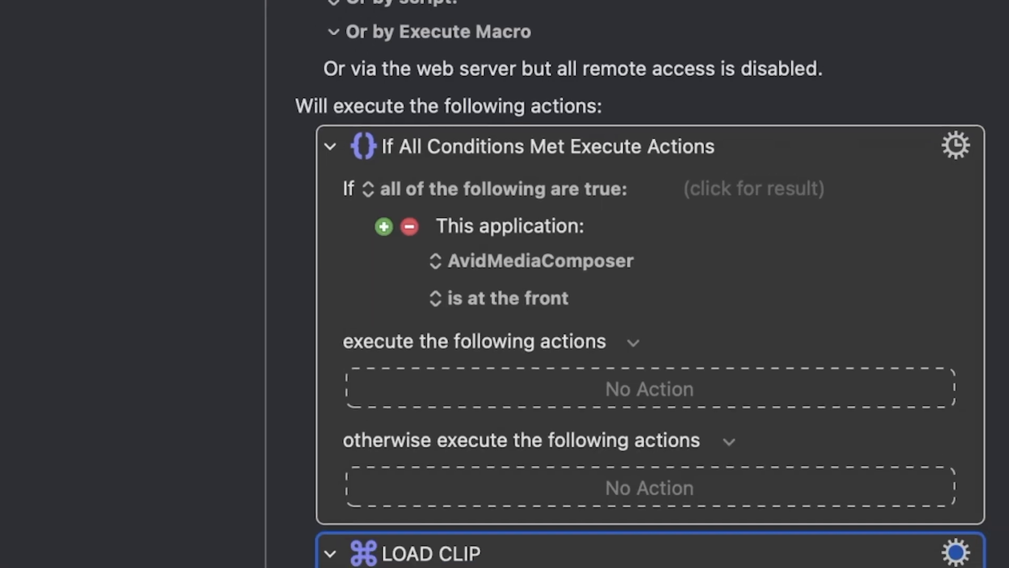
- Nest LOAD CLIP under the execute branch and add a collapsed Cancel All Macros action to the otherwise branch
left_click(788, 487)
left_click_drag(578, 471, 579, 299)
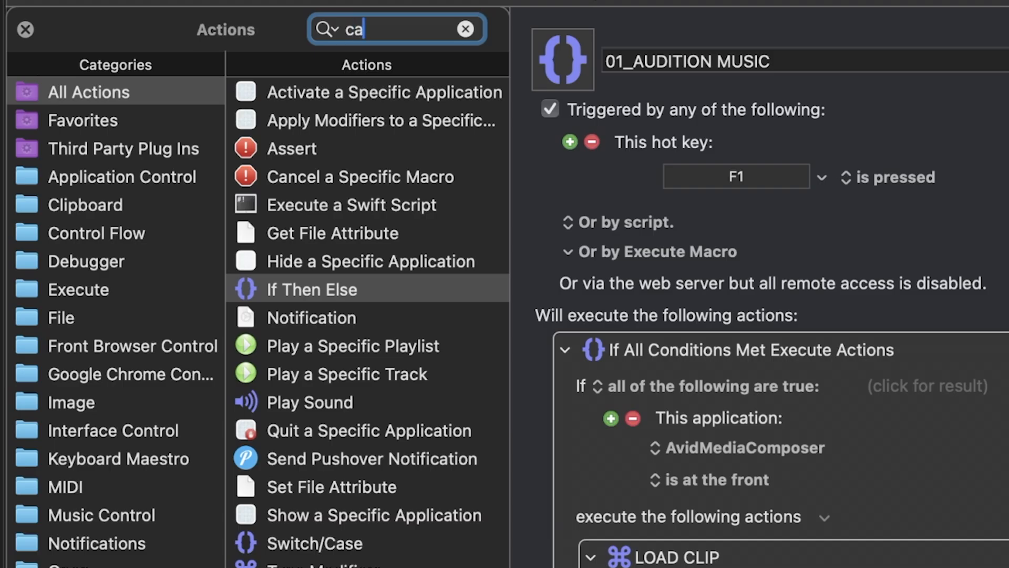
type("ncel")
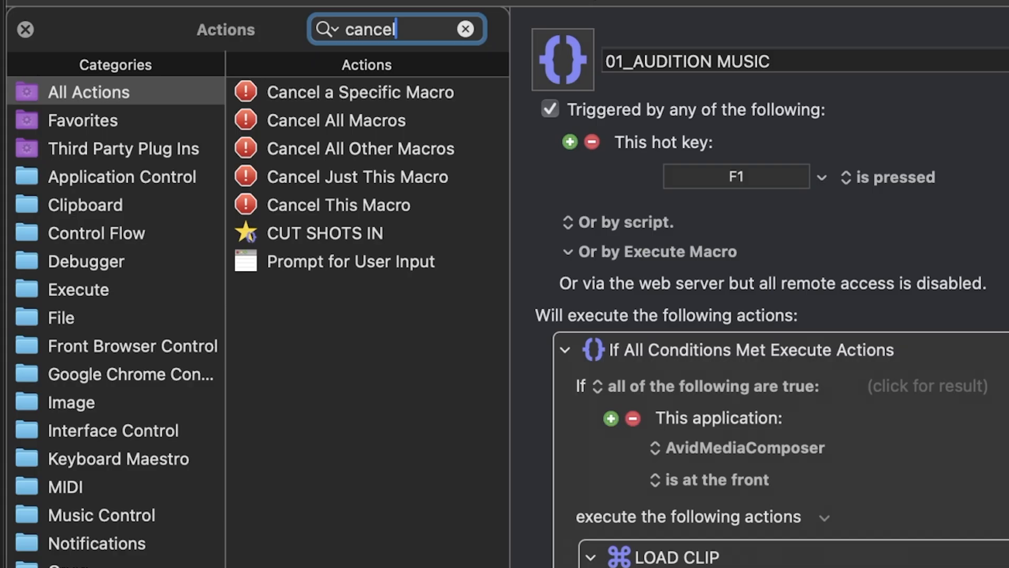
left_click_drag(298, 120, 561, 441)
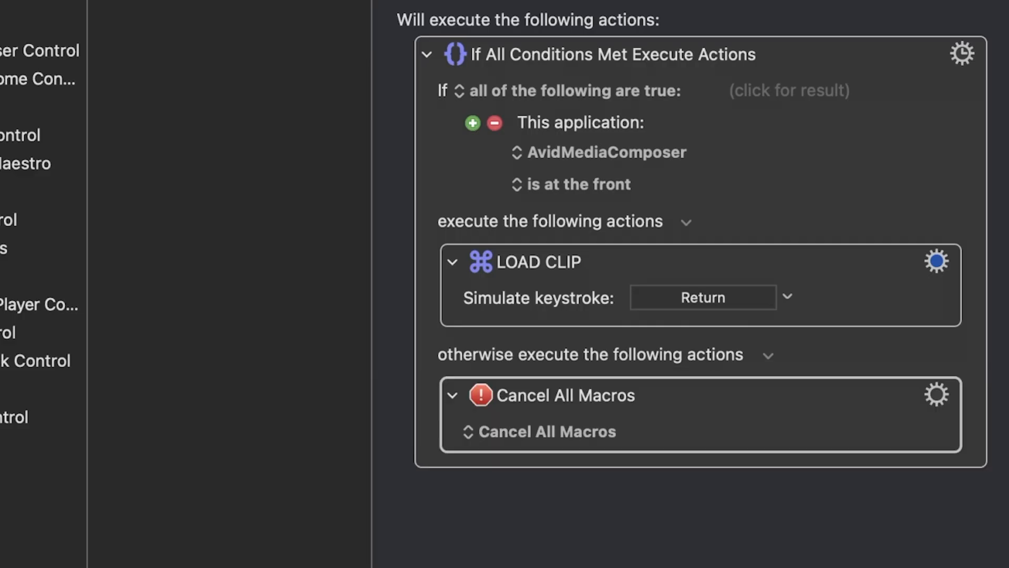
left_click(452, 396)
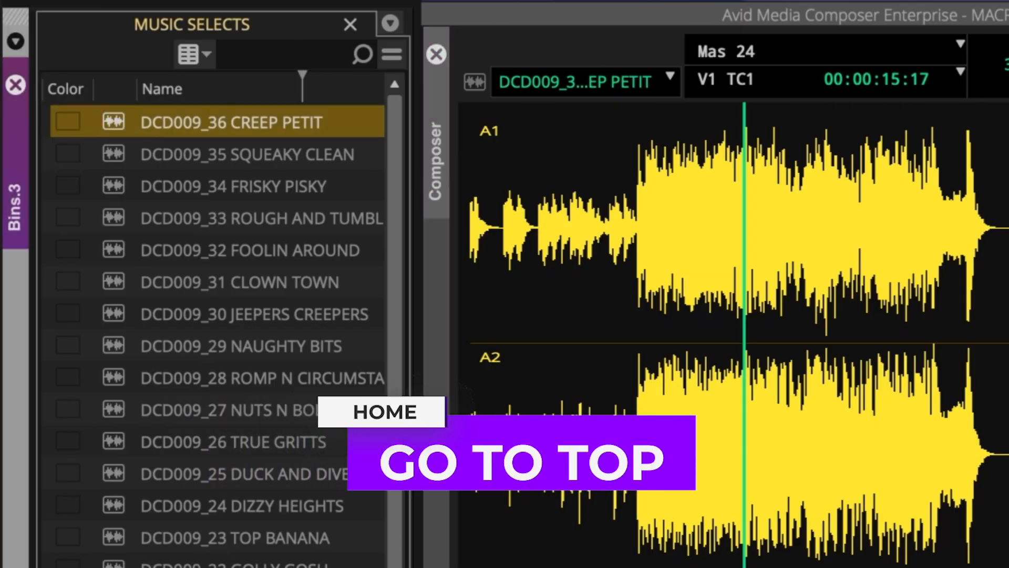
- Go to the start of the clip in Avid, then duplicate LOAD CLIP in Keyboard Maestro as GO HOME, simulating Home
key("Home")
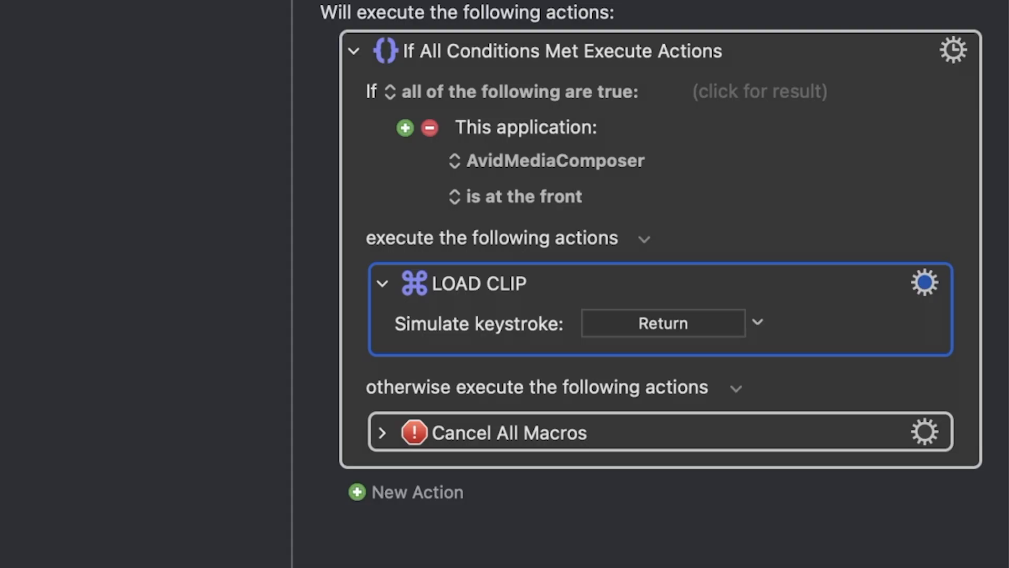
key("super+d")
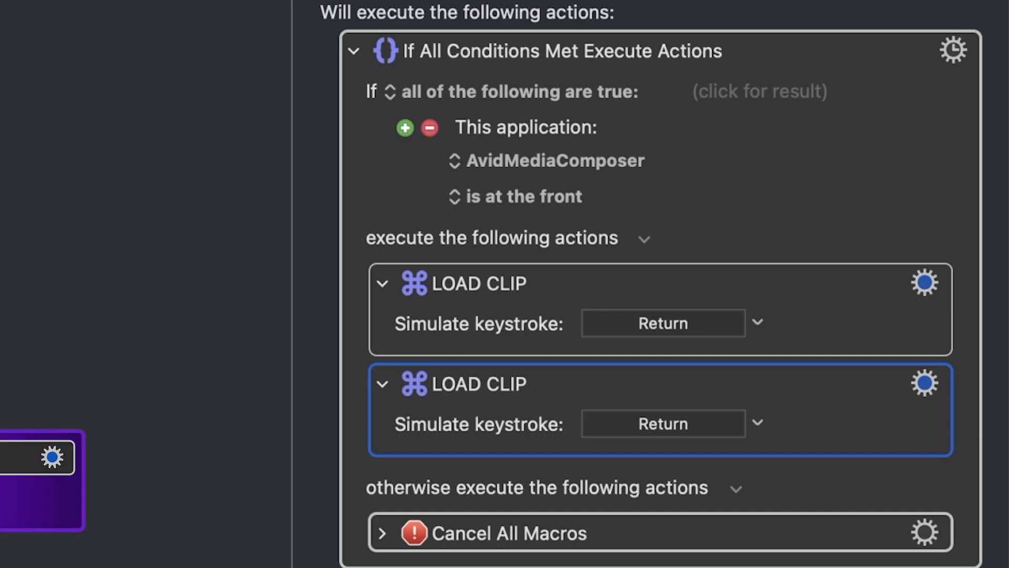
left_click(757, 422)
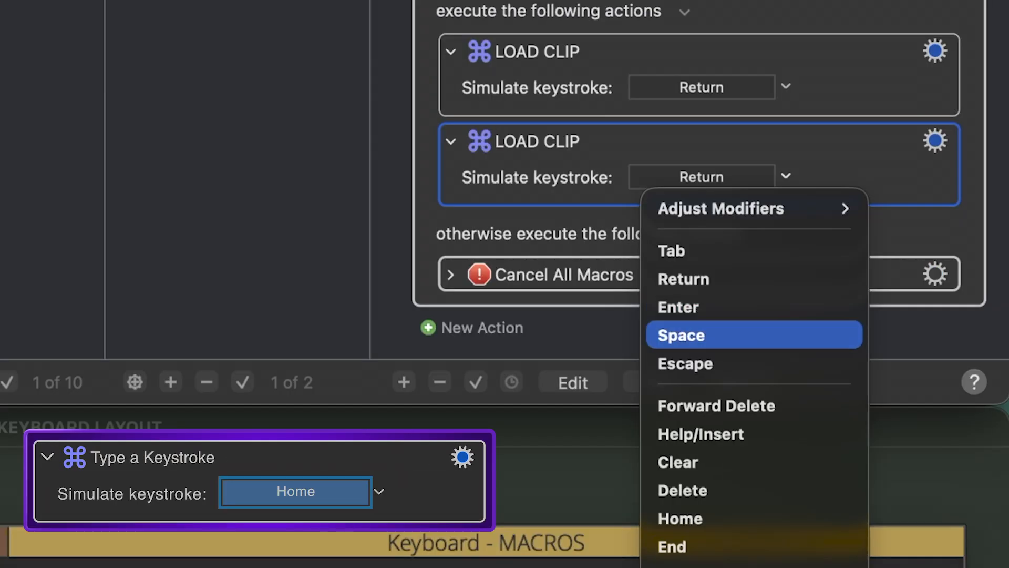
left_click(680, 519)
left_click(537, 141)
type("GO HOME")
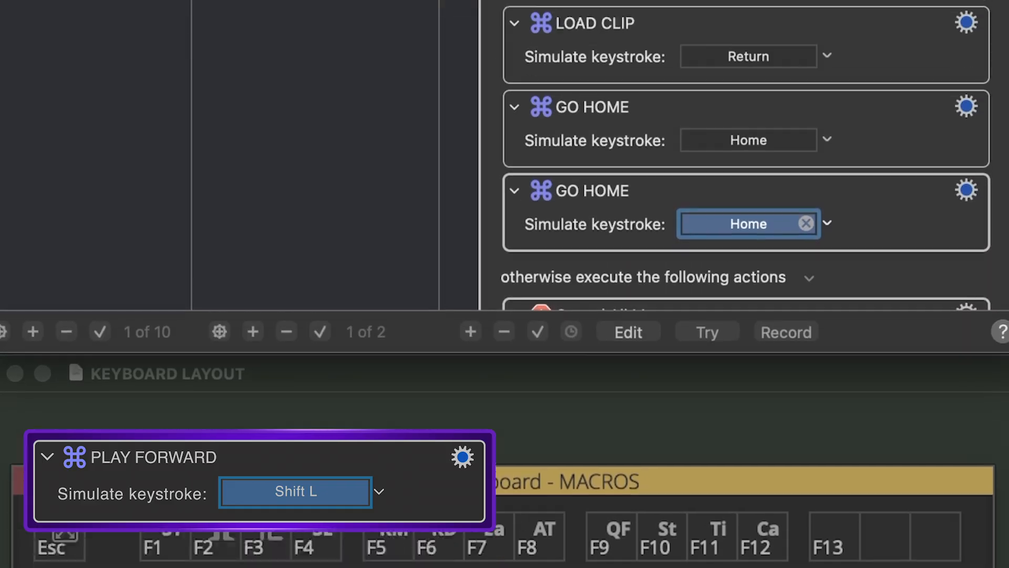
- Set the keystroke action below GO HOME to simulate Shift+L and rename it PLAY FORWARD
key("shift+l")
left_click(592, 371)
type("PLAY")
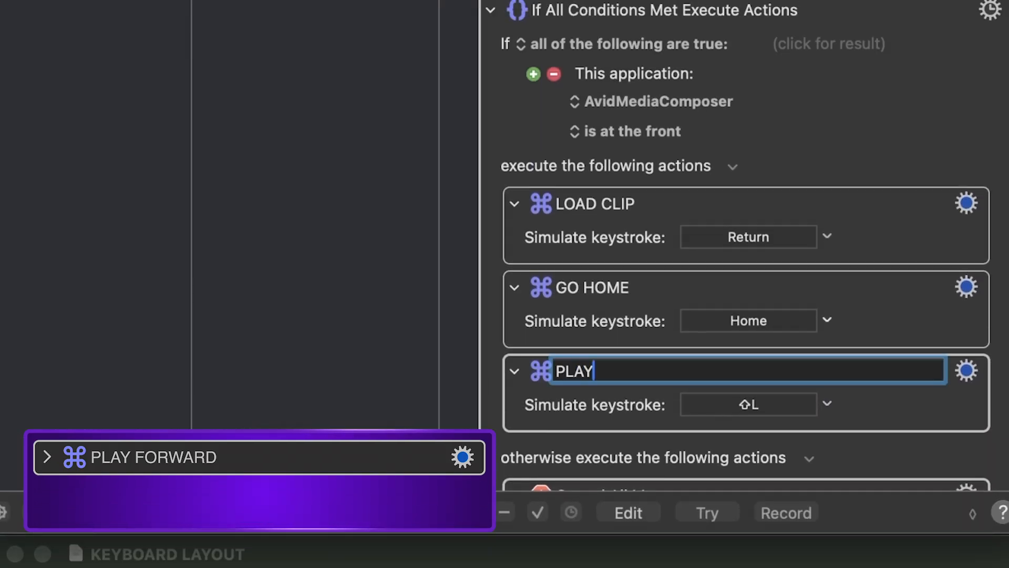
type(" FORWARD")
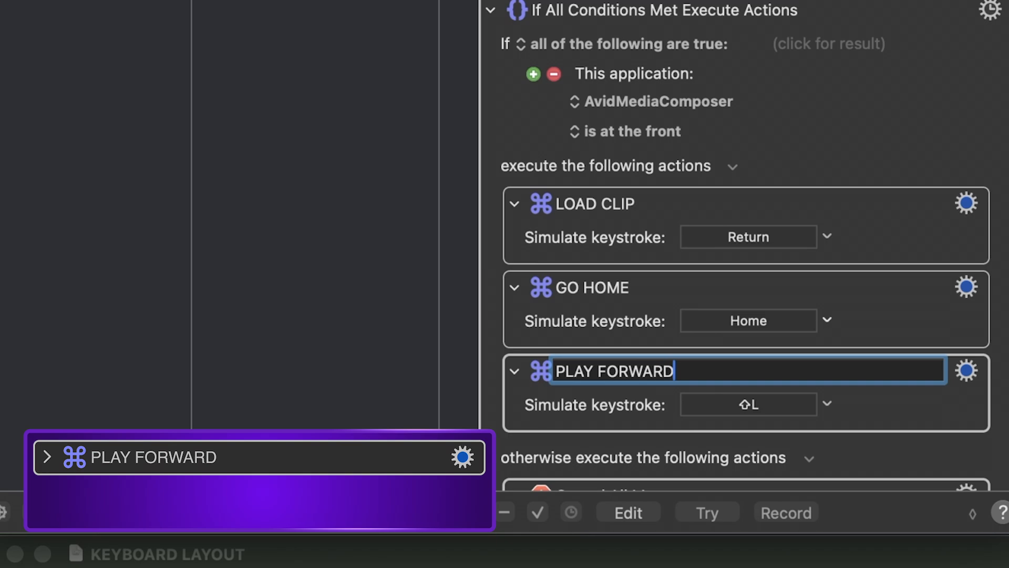
key("Return")
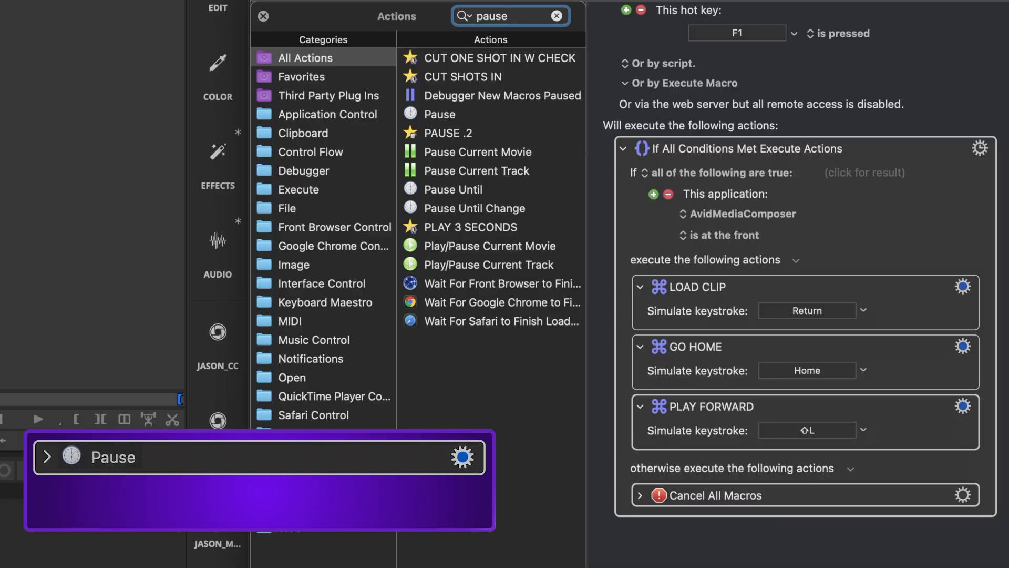
- Add a Pause action below PLAY FORWARD and set it to 5 seconds
left_click_drag(440, 114, 728, 455)
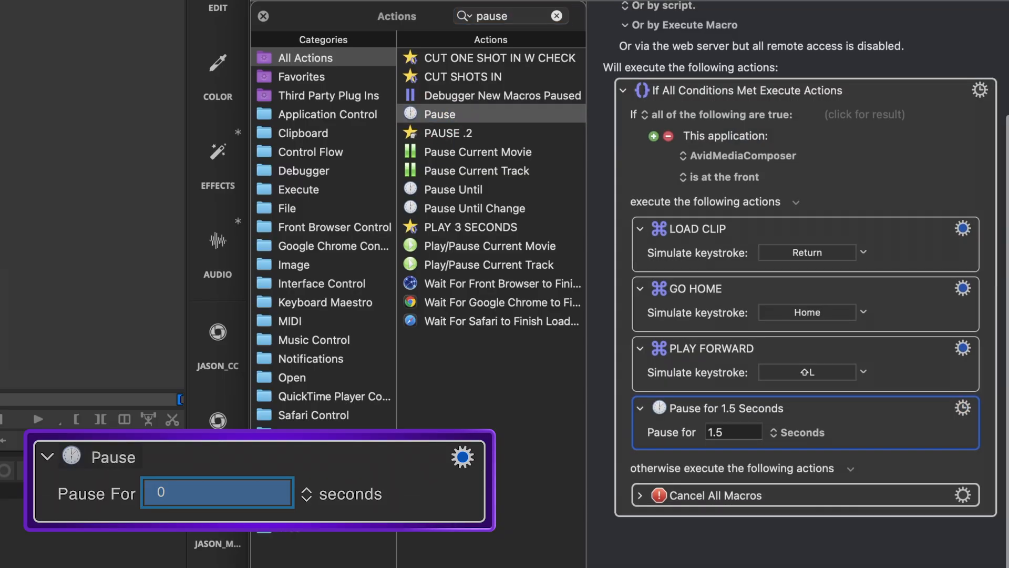
type("5")
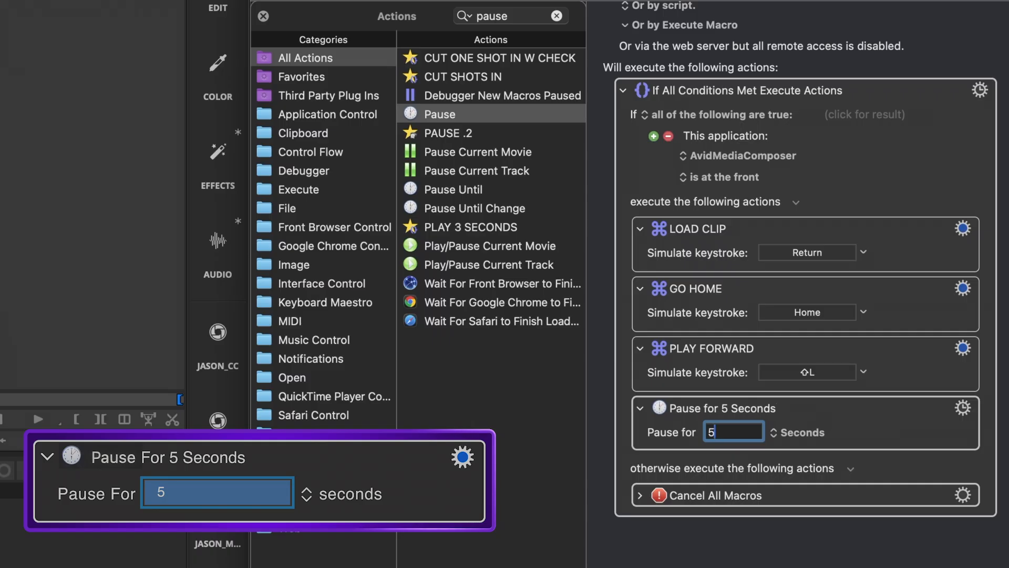
key("Escape")
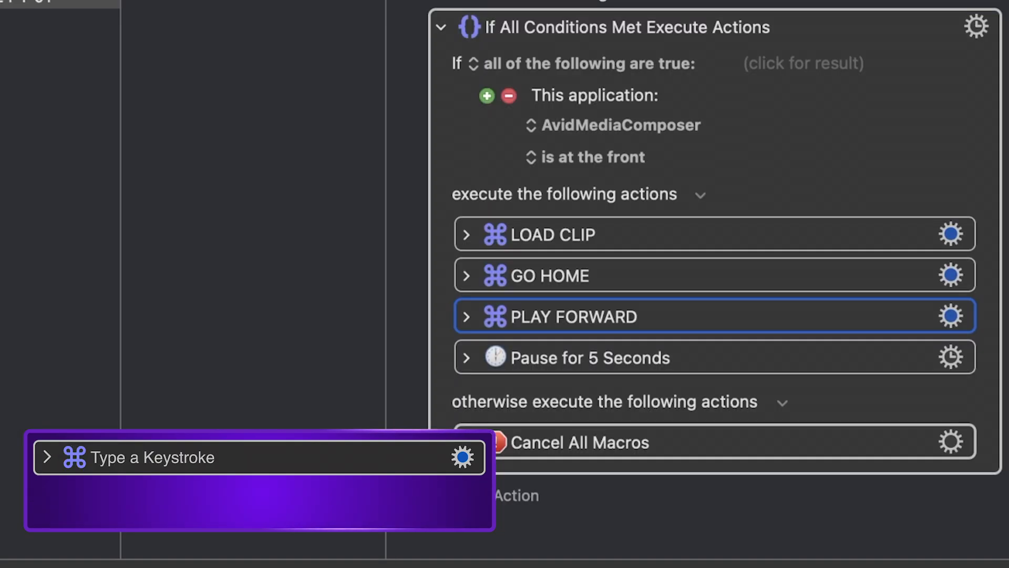
- Duplicate PLAY FORWARD below the 5-second pause, set its keystroke to Shift+K and rename it PAUSE PLAYBACK
key("super+d")
key("super+d")
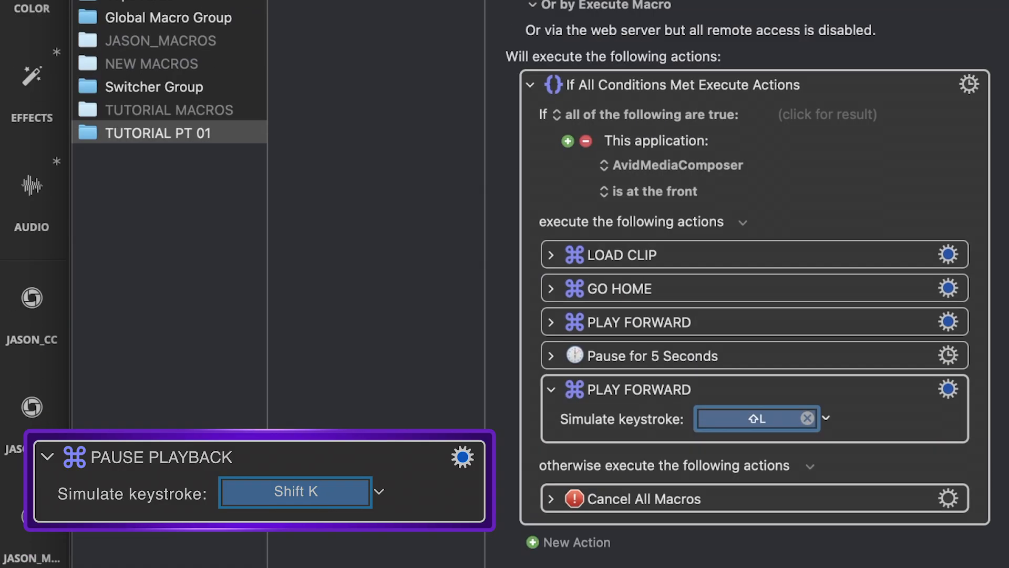
left_click(948, 404)
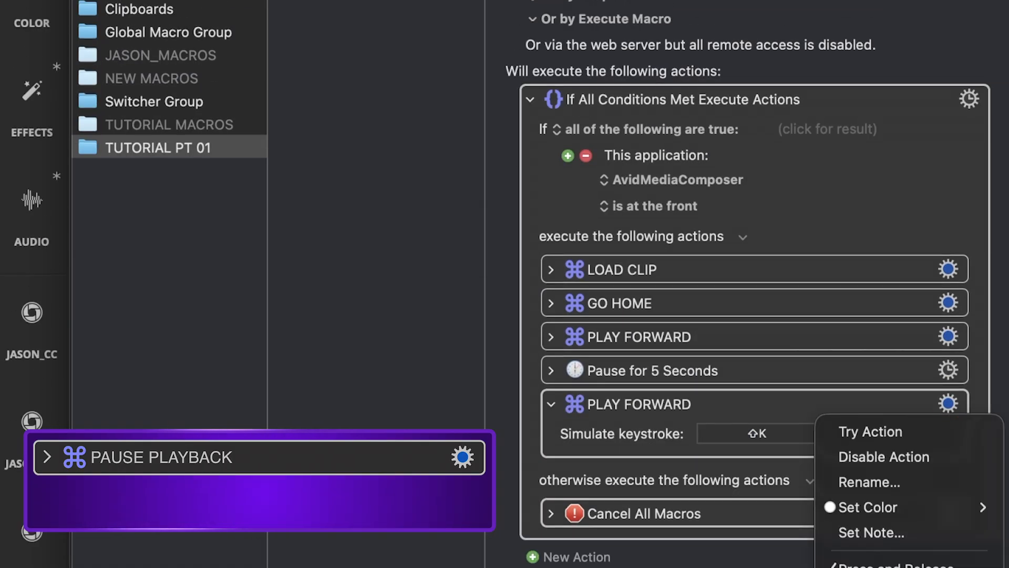
left_click(869, 482)
type("PAUSE")
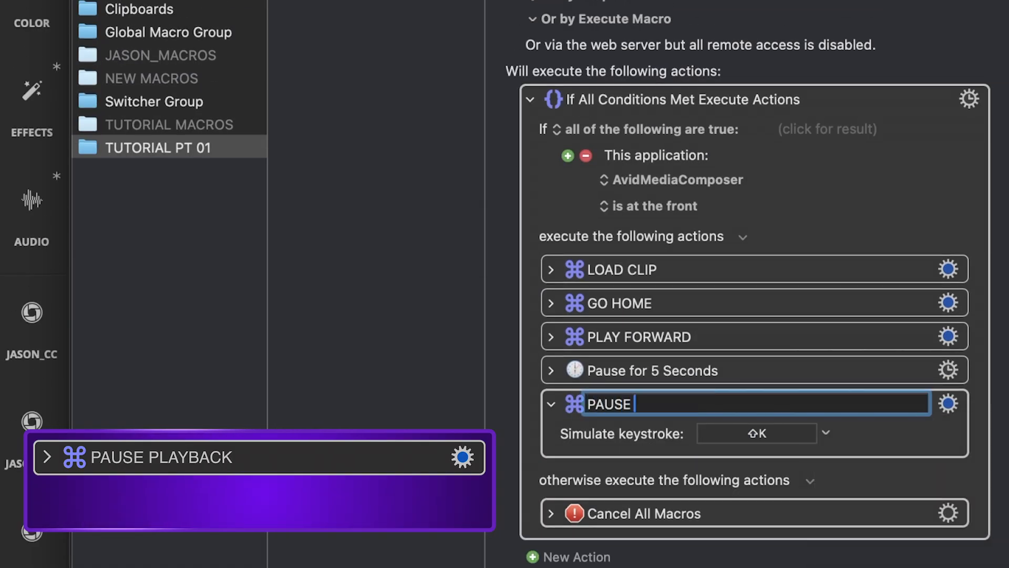
type(" PLAYBACK")
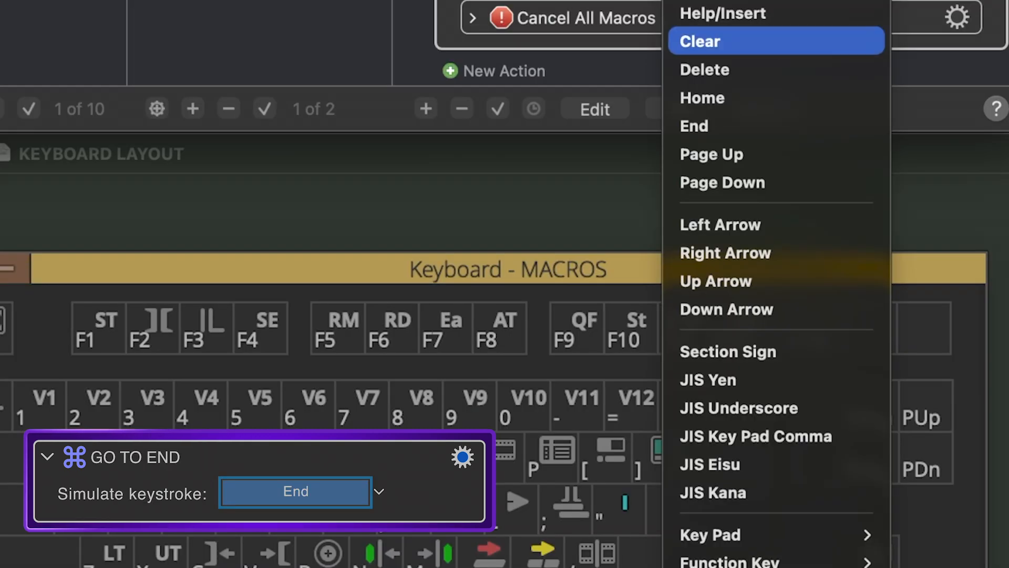
- Below PAUSE PLAYBACK, set up one keystroke action simulating End and another named KEYPAD - for the keypad minus
left_click(699, 126)
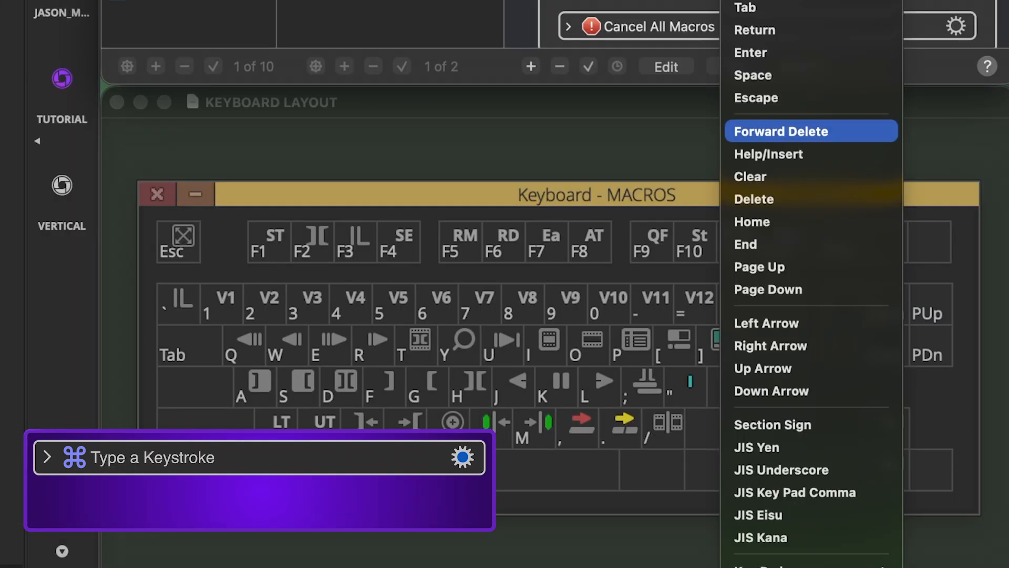
scroll(811, 132, "down", 2)
mouse_move(811, 521)
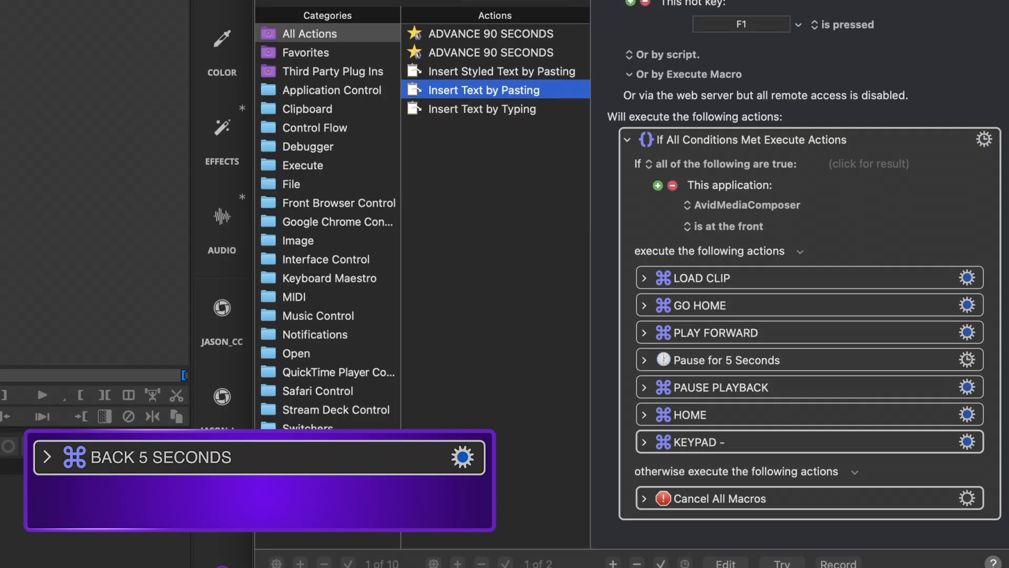
- Add an Insert Text by Pasting action below KEYPAD - with the text 5:00
left_click_drag(414, 90, 805, 463)
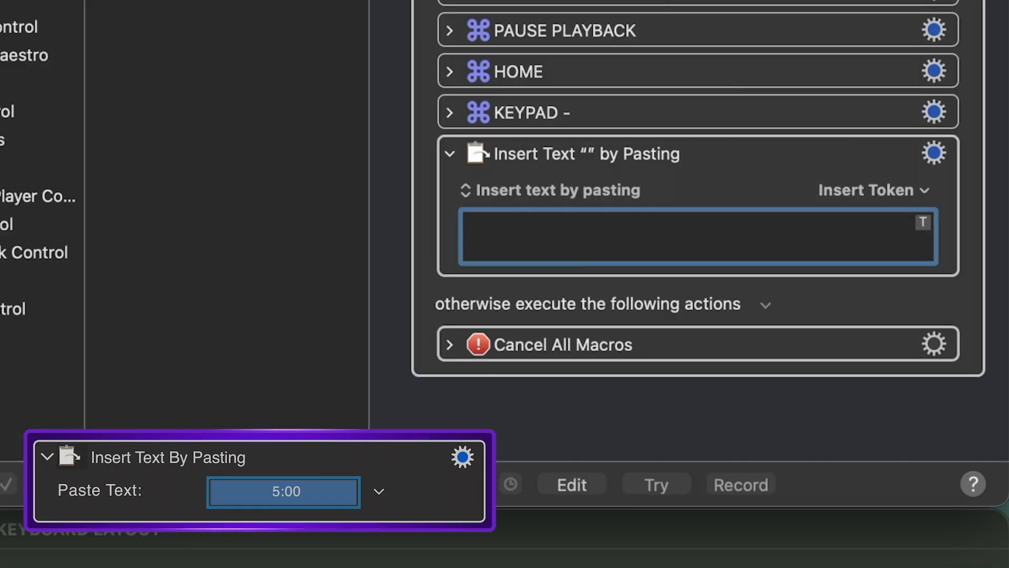
type("5")
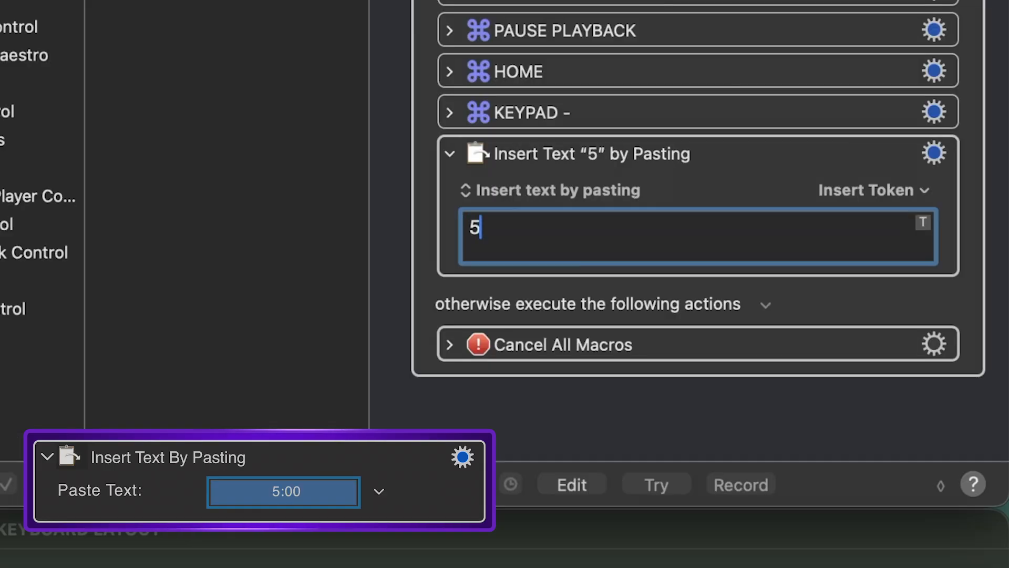
type(":")
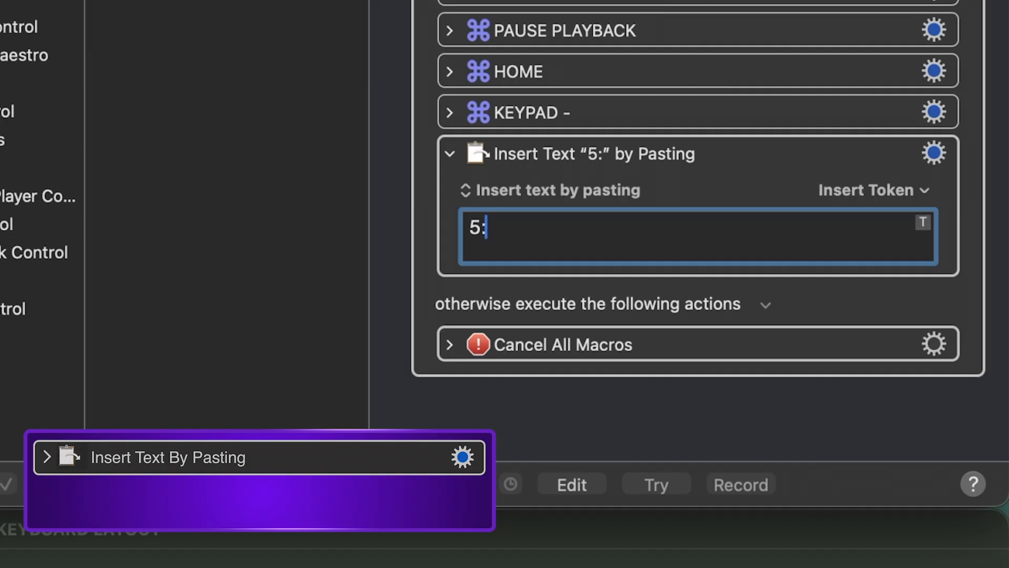
type("00")
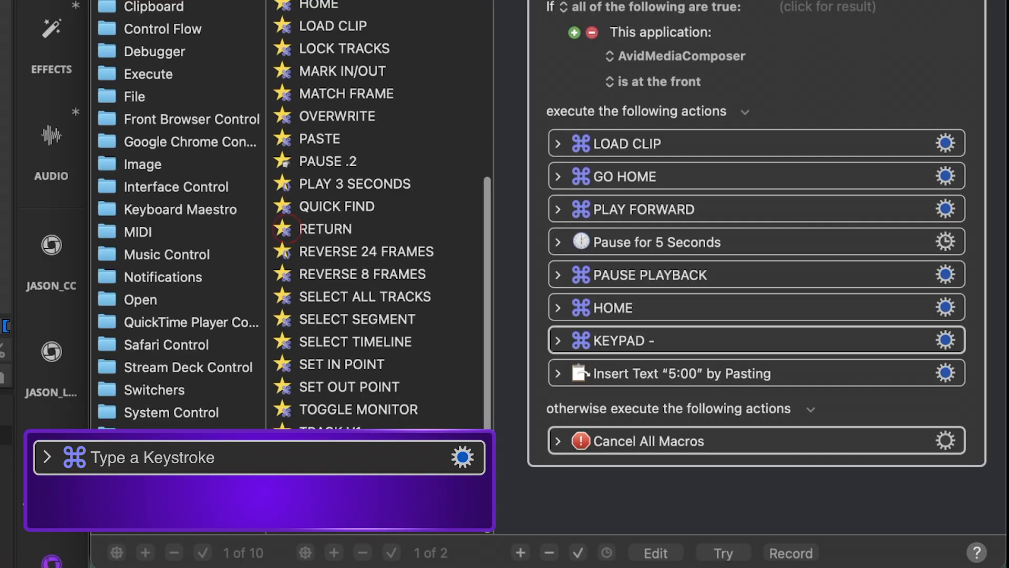
- Add the RETURN keystroke action from the favourites below the 5:00 text action and collapse it
left_click(160, 79)
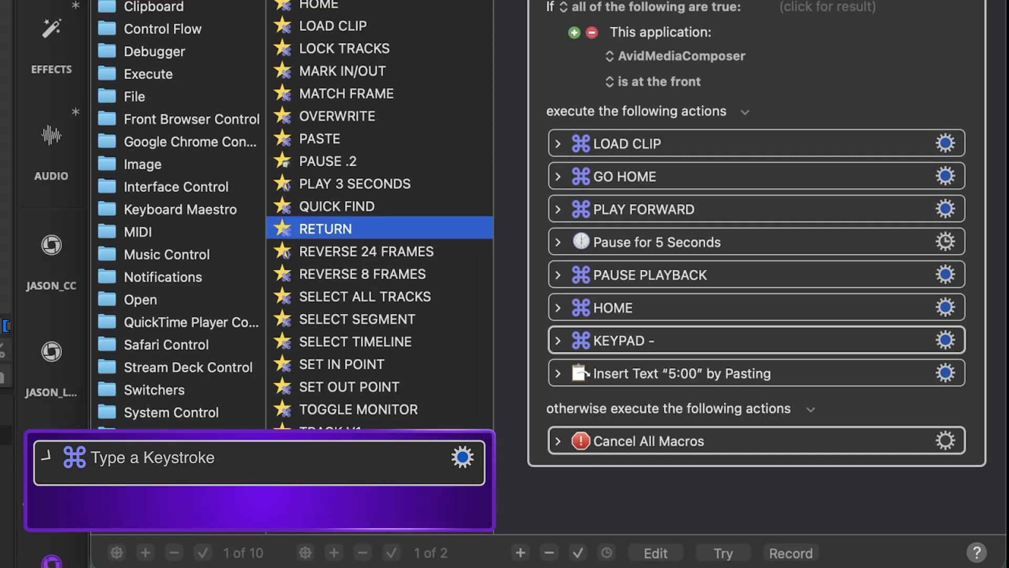
left_click_drag(159, 80, 549, 204)
left_click_drag(593, 329, 593, 397)
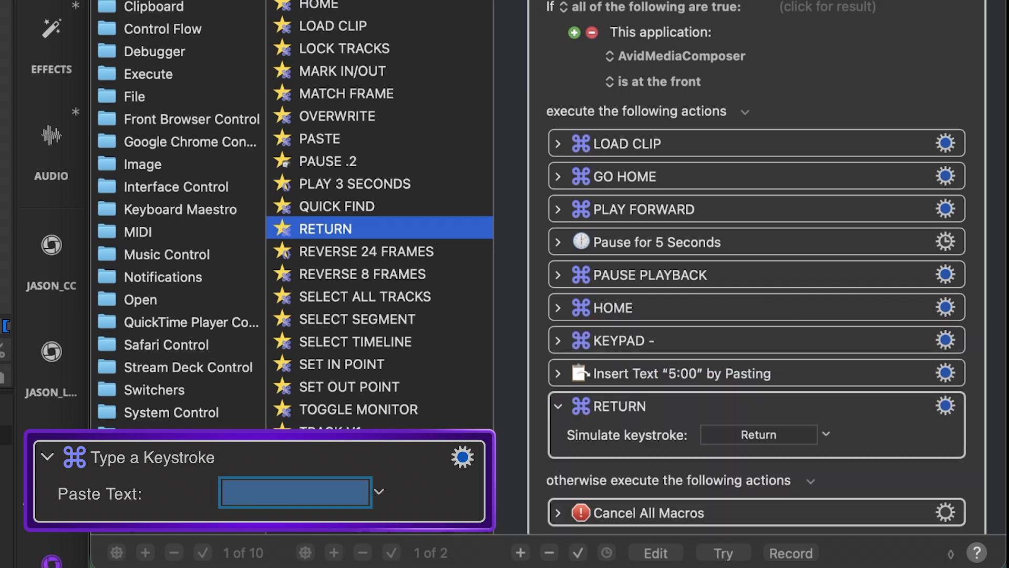
left_click(558, 406)
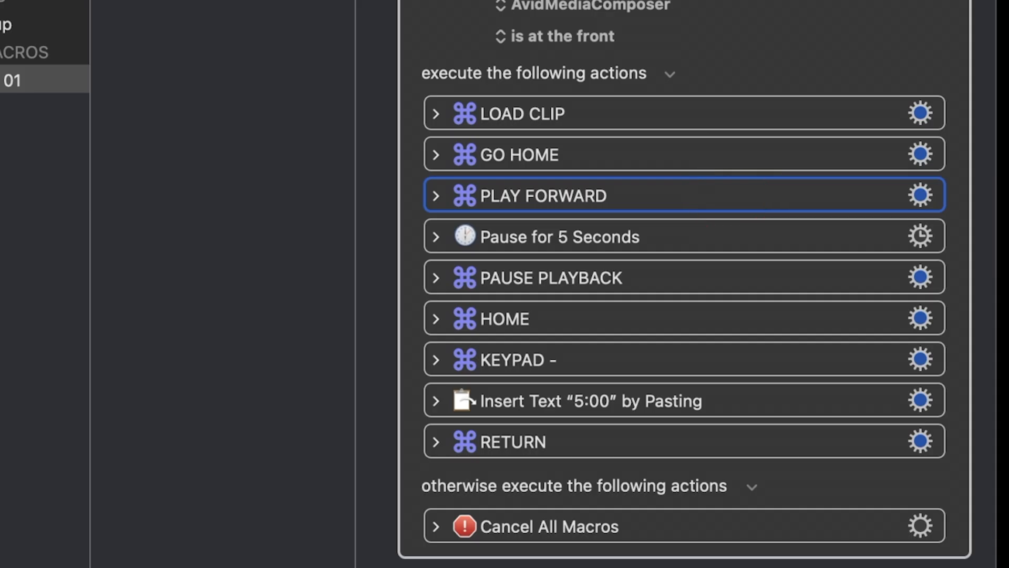
- Engroup PLAY FORWARD, Pause for 5 Seconds and PAUSE PLAYBACK into a Group action
left_click(728, 234, "shift")
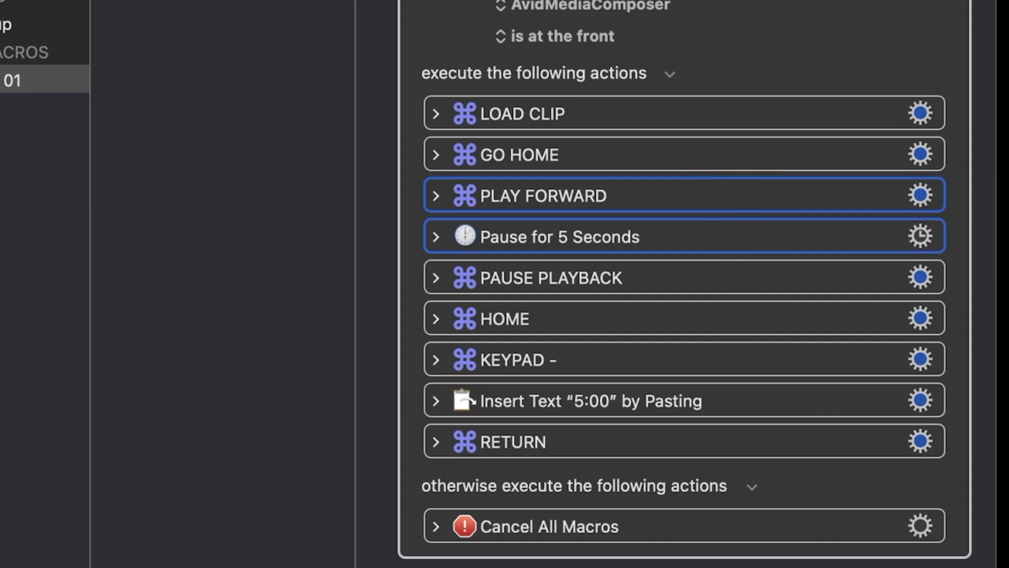
left_click(728, 276, "shift")
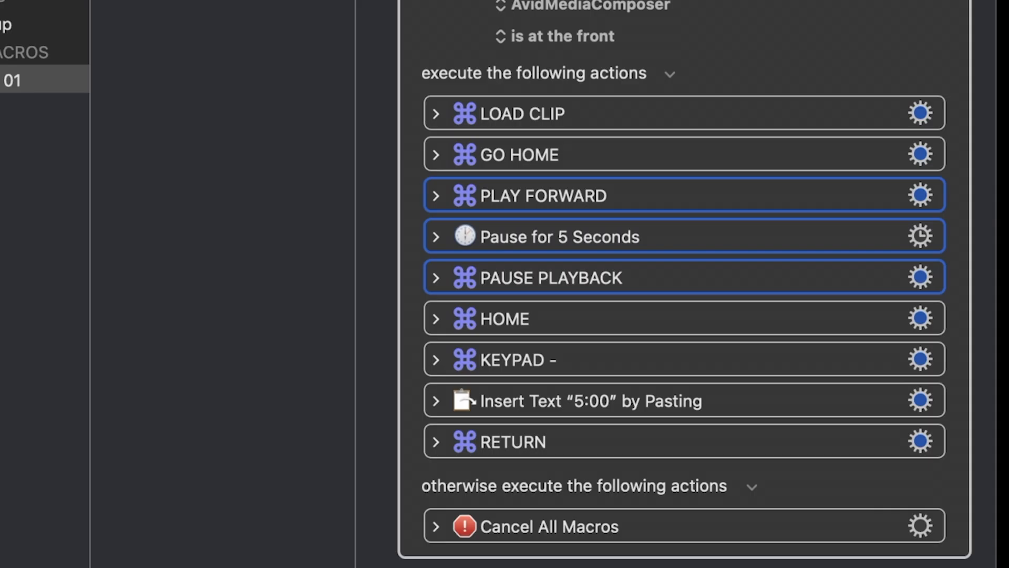
right_click(761, 237)
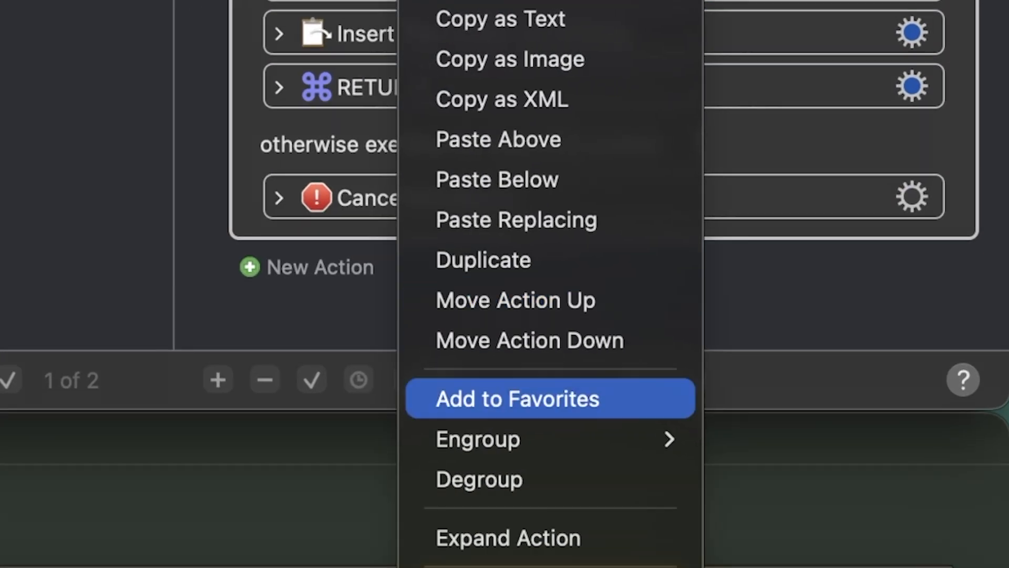
mouse_move(525, 439)
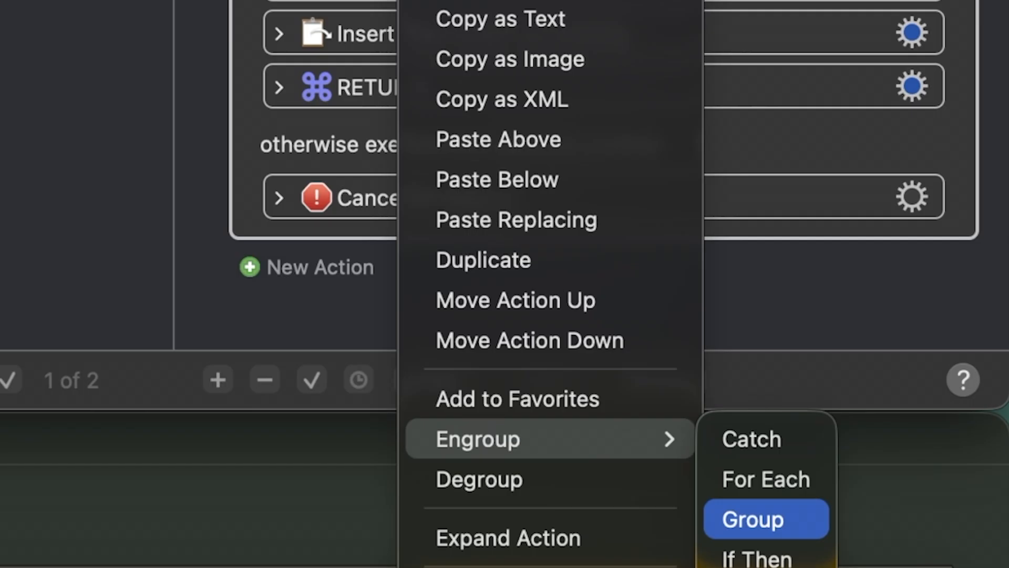
left_click(766, 519)
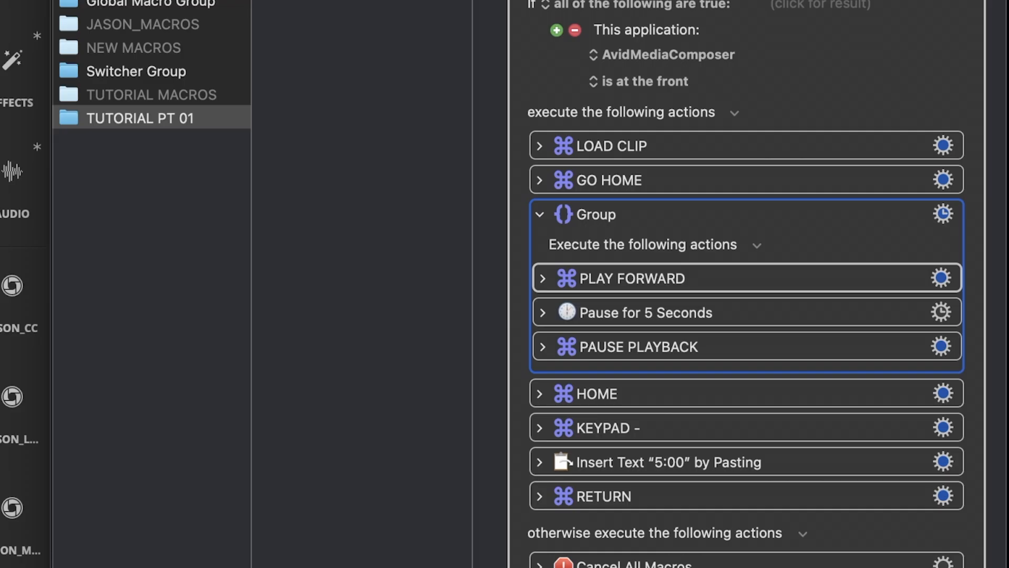
- Rename the Group action as PLAY 5 SECONDS and collapse it
left_click(943, 214)
left_click(834, 291)
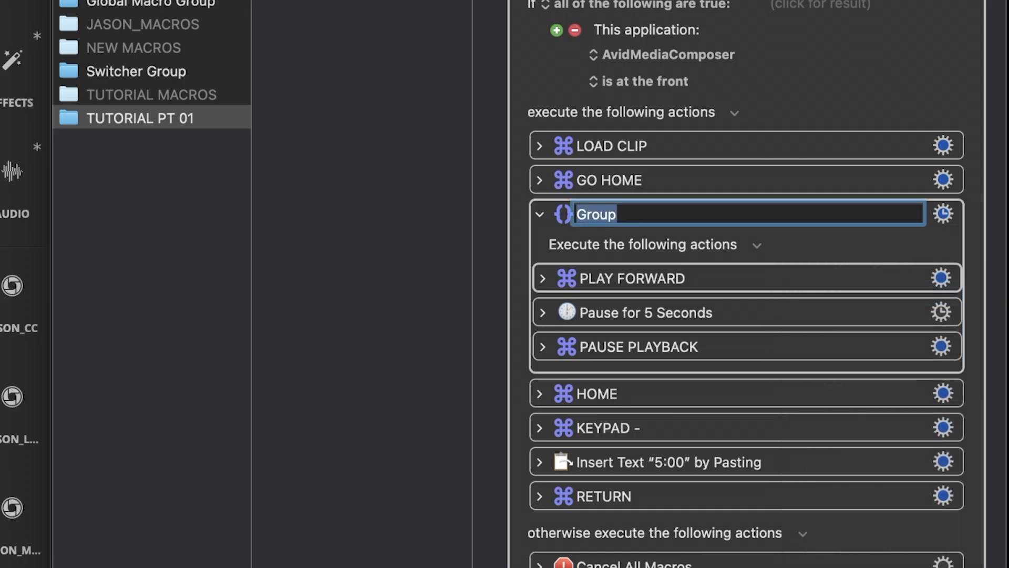
type("PLAY 5 SECONDS")
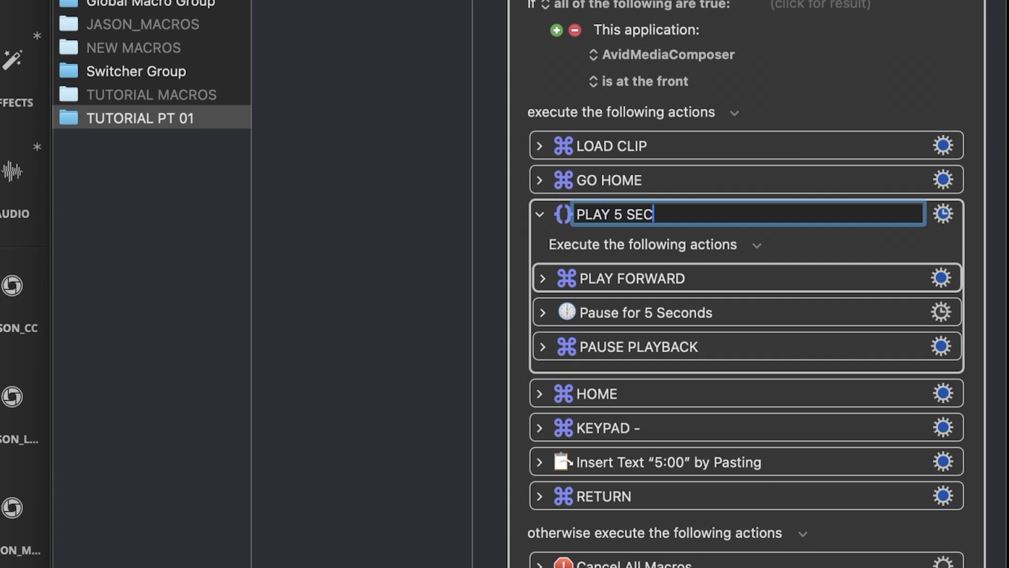
key("Return")
left_click(539, 214)
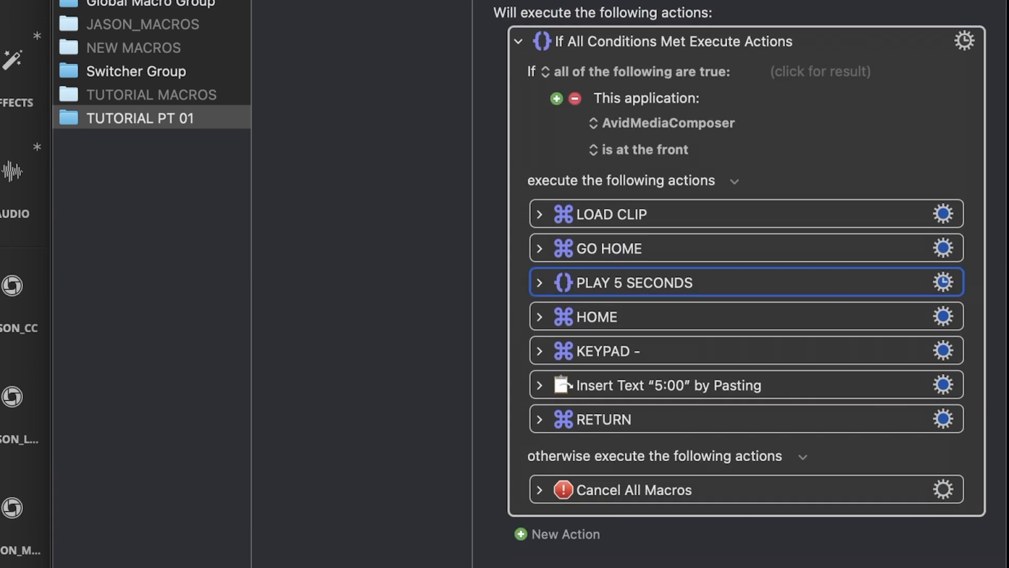
- Duplicate the PLAY 5 SECONDS group and move the copy below the RETURN action
key("super+d")
left_click_drag(667, 316, 667, 477)
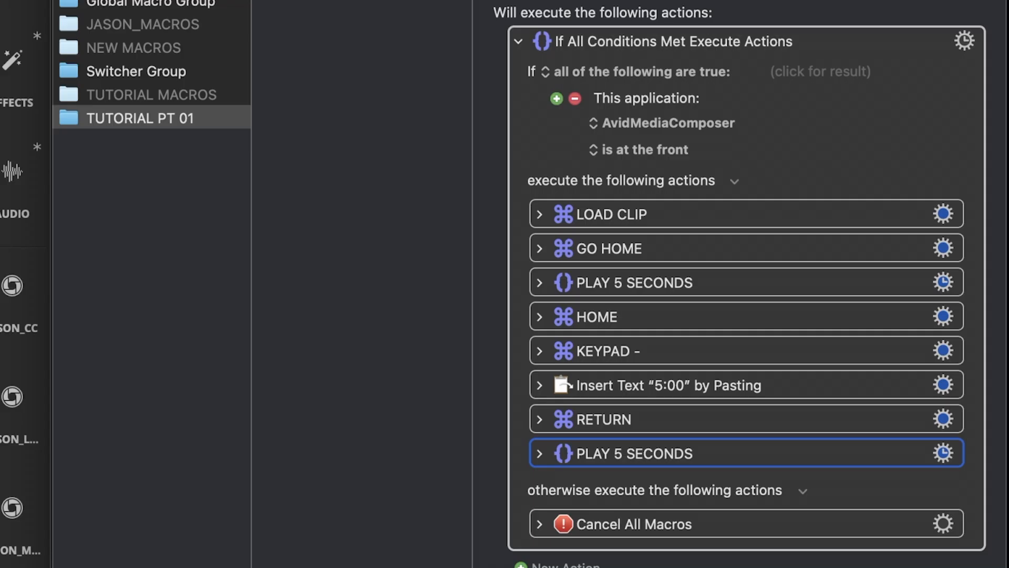
scroll(667, 477, "down", 2)
left_click(539, 418)
left_click(539, 419)
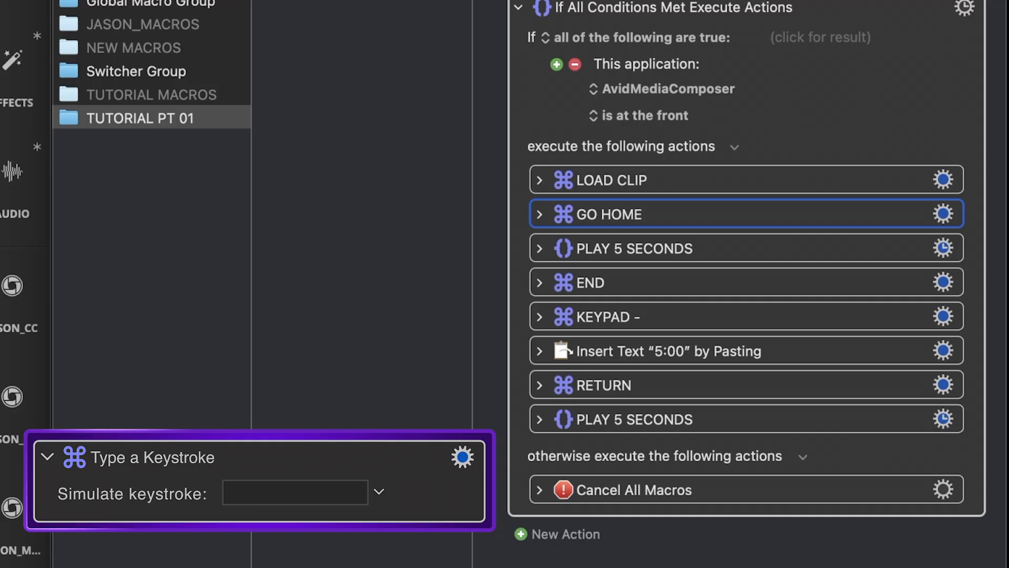
- Place a duplicate of GO HOME below the last PLAY 5 SECONDS group and add a FIND BIN action simulating Shift+P
key("super+d")
left_click_drag(610, 248, 692, 478)
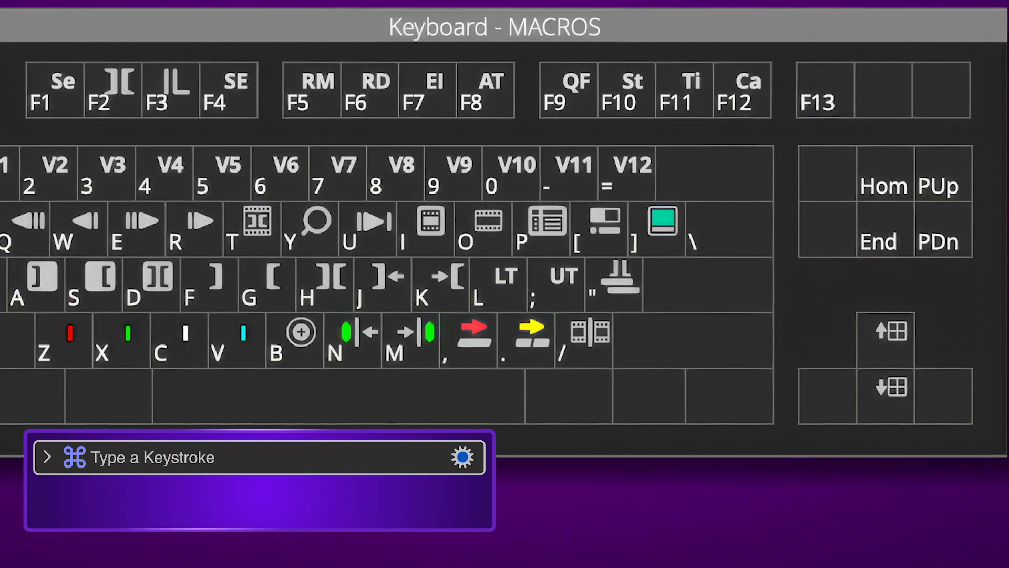
left_click(295, 492)
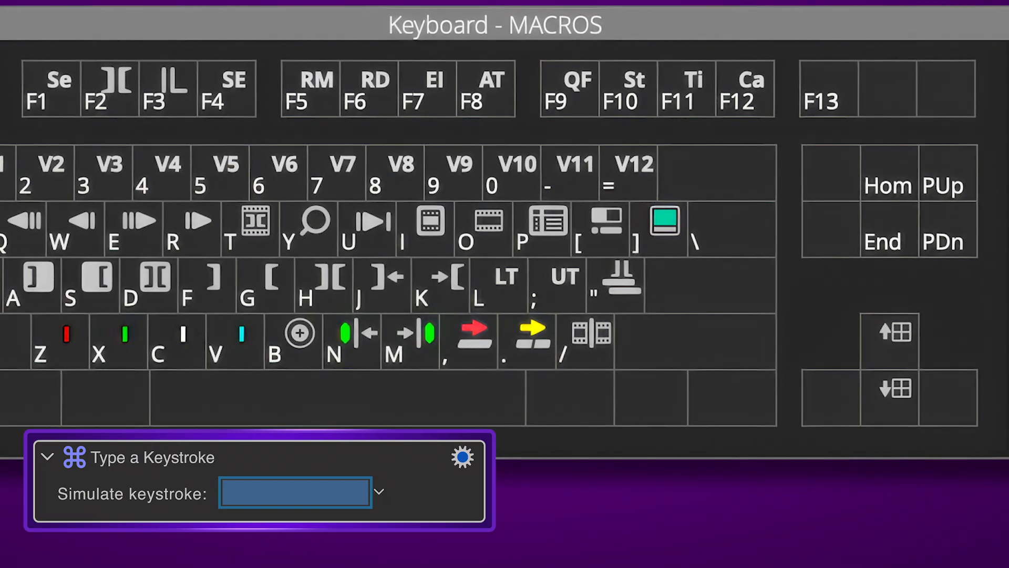
key("shift+p")
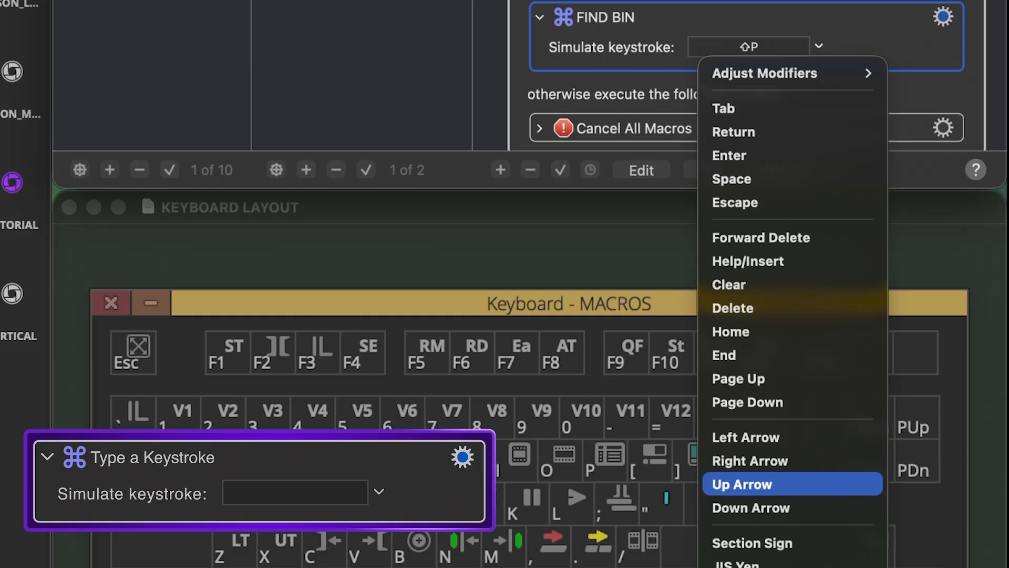
- Set the duplicated FIND BIN action to simulate Down Arrow and rename it NEXT CLIP
left_click(820, 510)
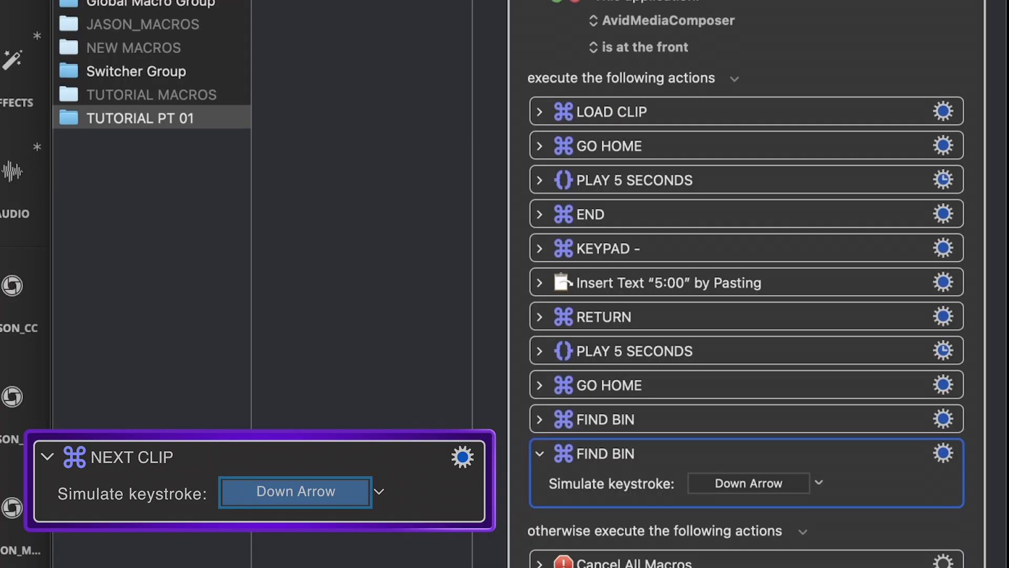
right_click(819, 466)
left_click(836, 532)
type("NEXT CLIP")
key("Return")
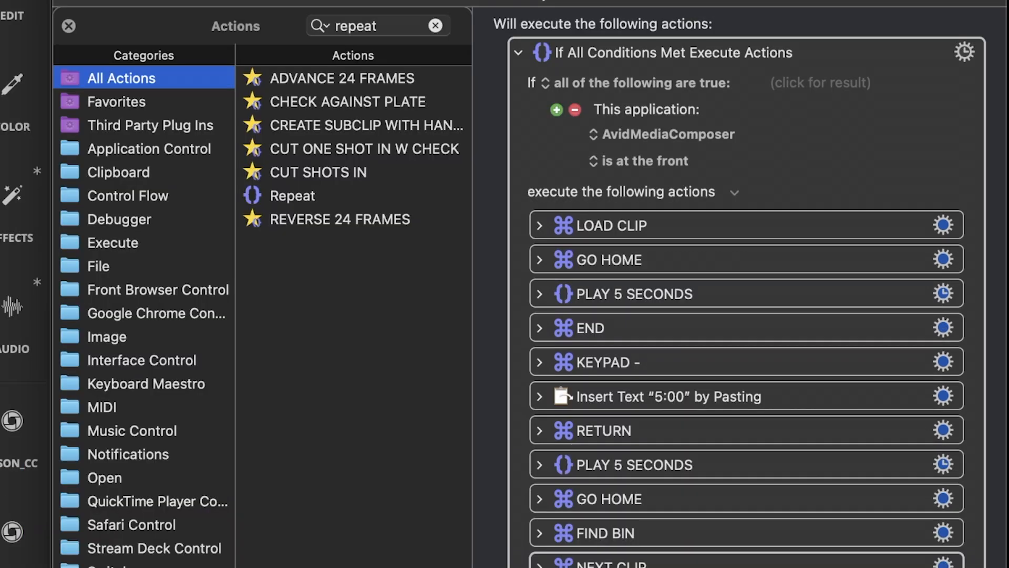
- Add a Repeat action above LOAD CLIP and set it to execute 10 times
left_click(293, 195)
left_click_drag(293, 195, 639, 226)
type("10")
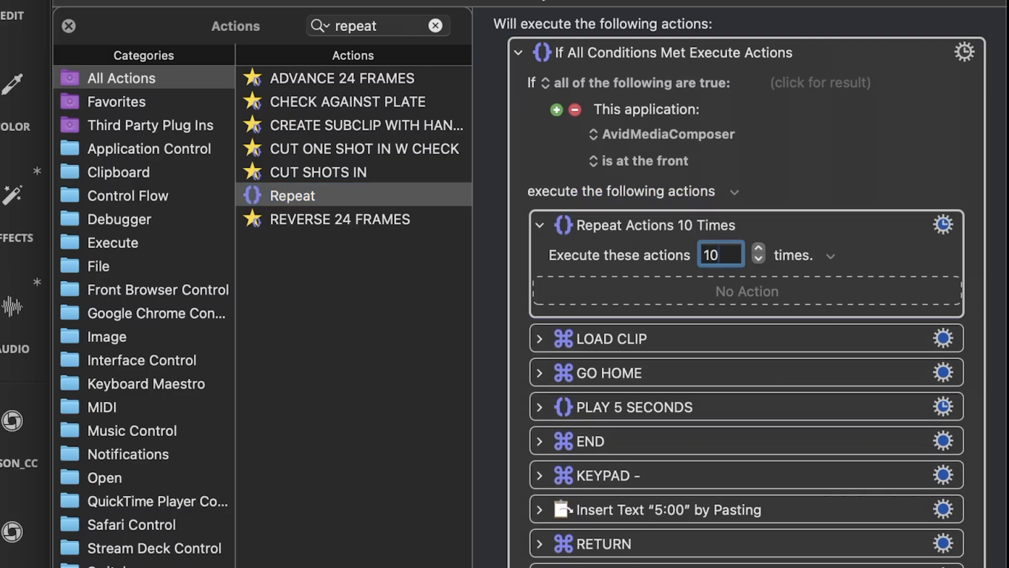
left_click(805, 258)
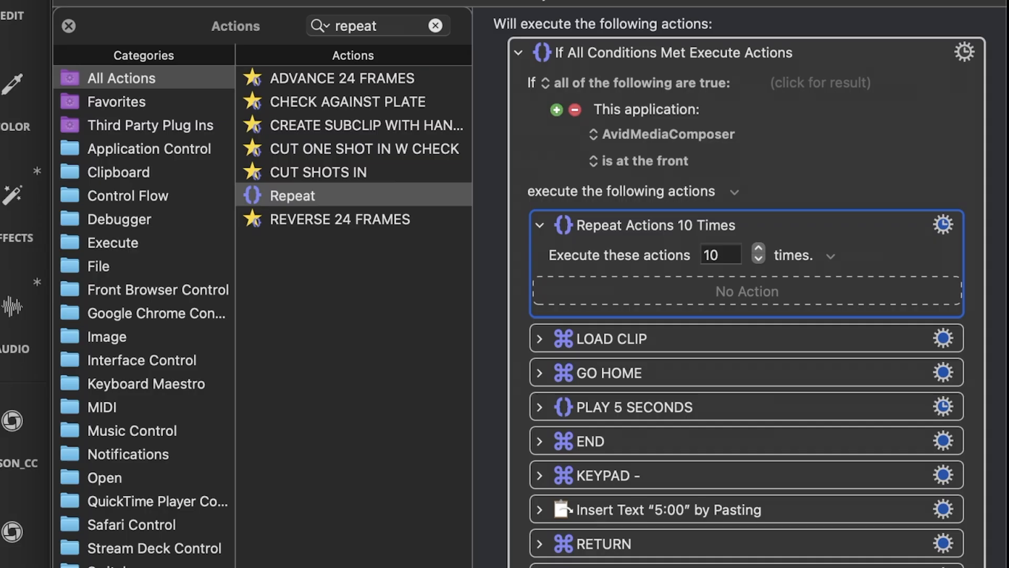
- Engroup all actions from LOAD CLIP to NEXT CLIP into a Group action
left_click(736, 338)
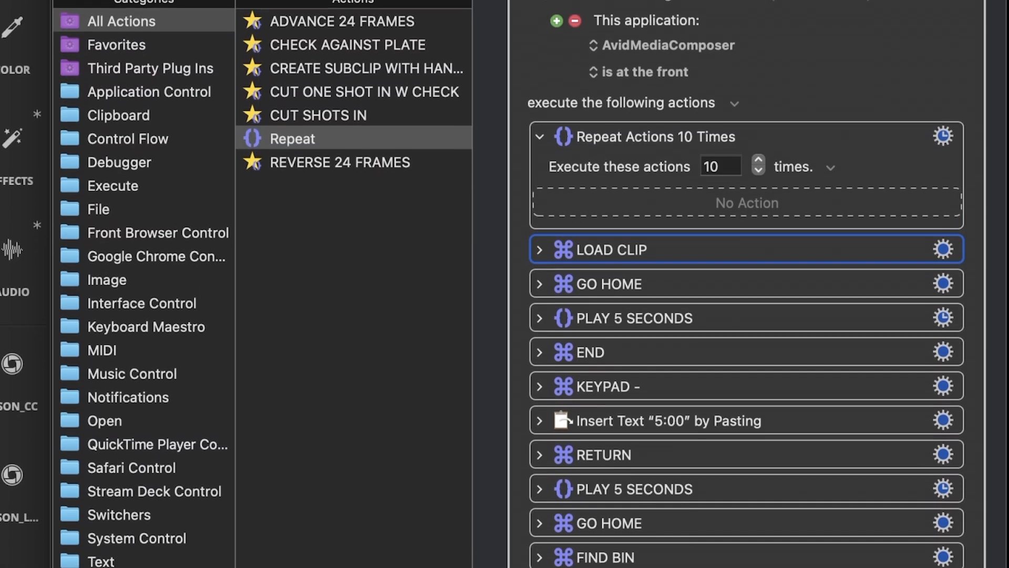
left_click(797, 488, "shift")
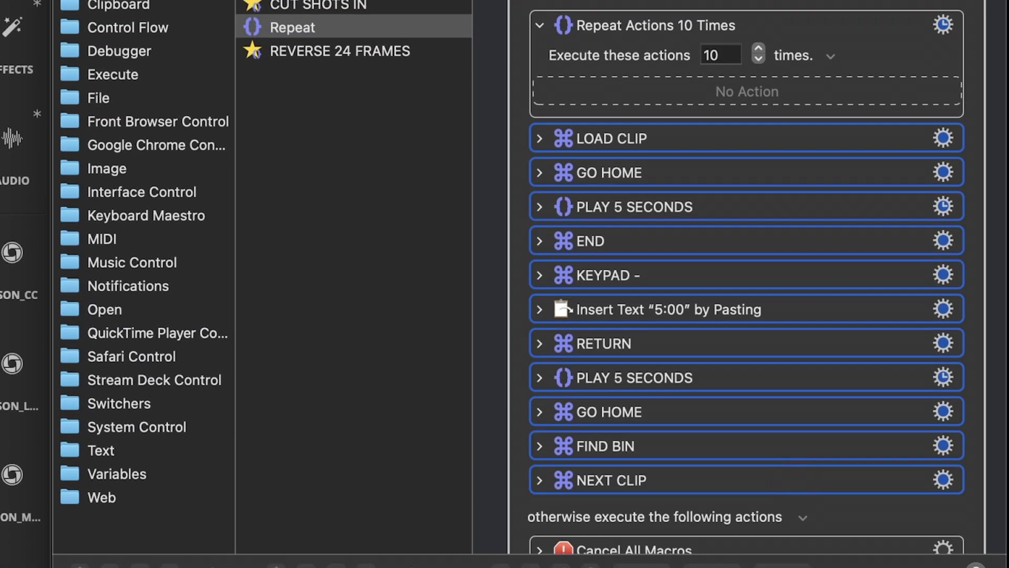
left_click(944, 138)
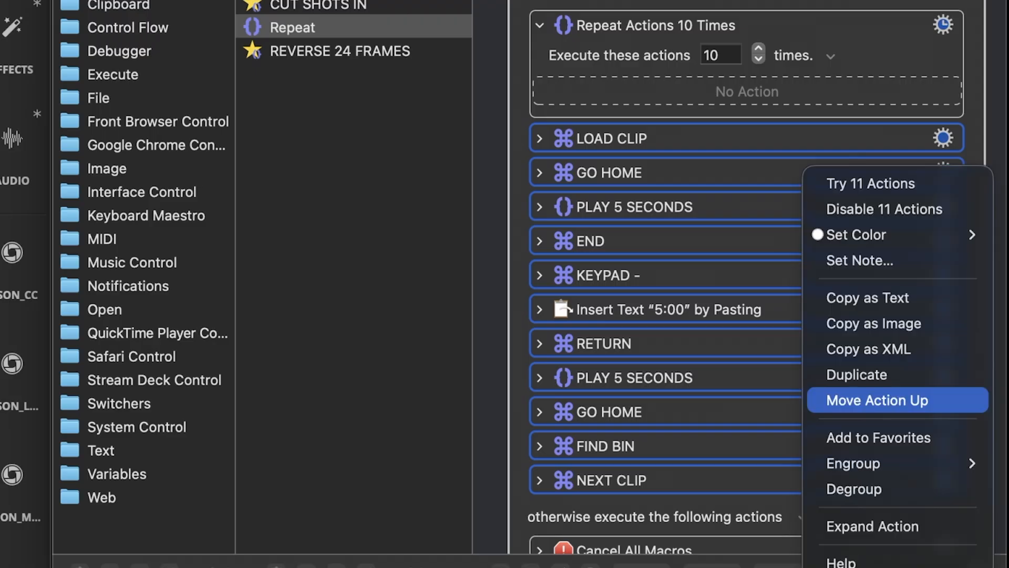
mouse_move(893, 463)
key("Down")
key("Down")
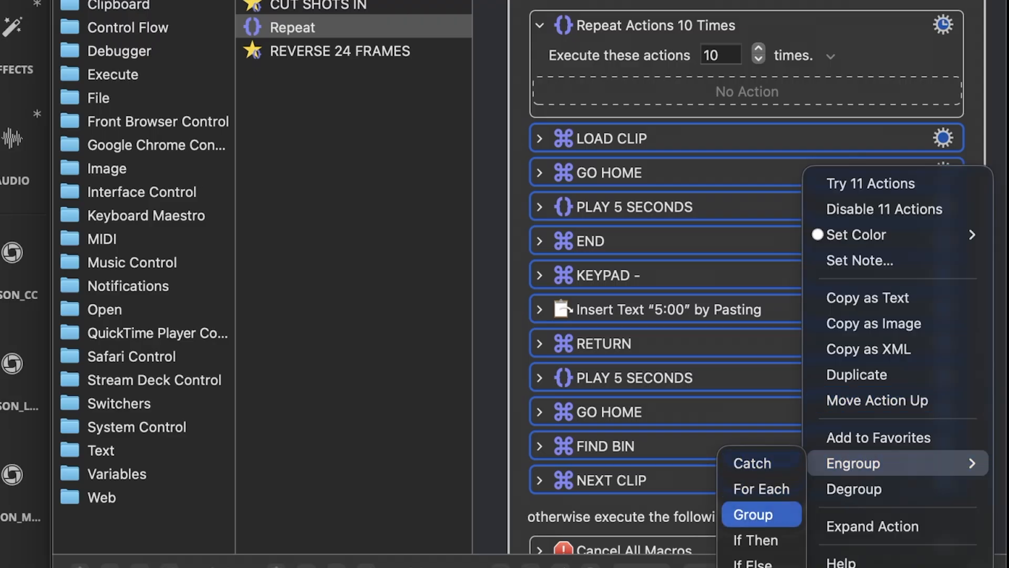
key("Return")
- Rename the new group as AUDITION TOP AND TAIL 1x and move it inside the Repeat action
left_click(944, 137)
left_click(836, 217)
type("AUDITION TOP AND TAIL 1")
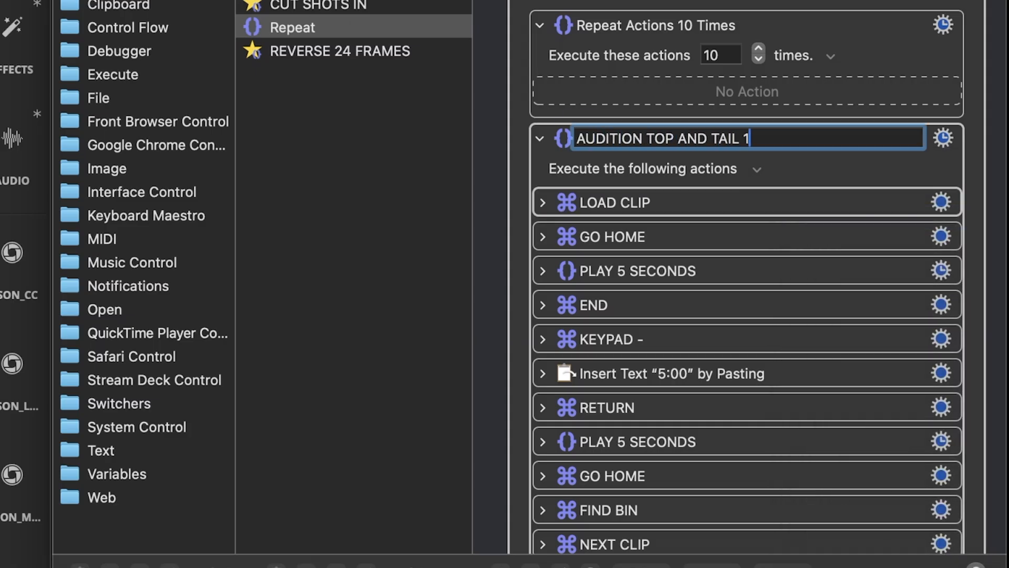
type("x")
key("Return")
left_click_drag(667, 386, 668, 339)
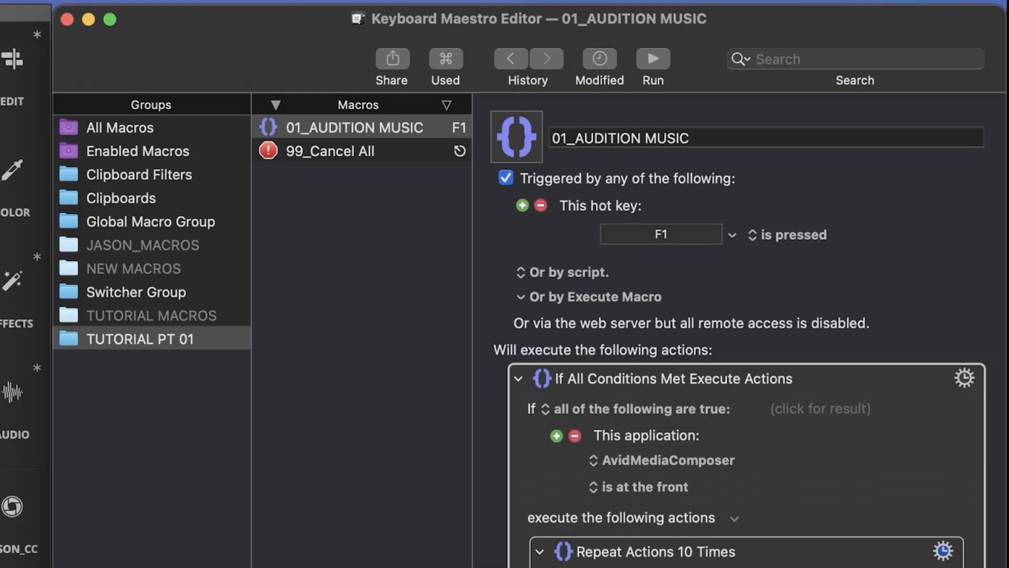
- Select the 99_Cancel All macro, and in Avid Media Composer audition the start and last five seconds of the first two MUSIC SELECTS clips
left_click(336, 151)
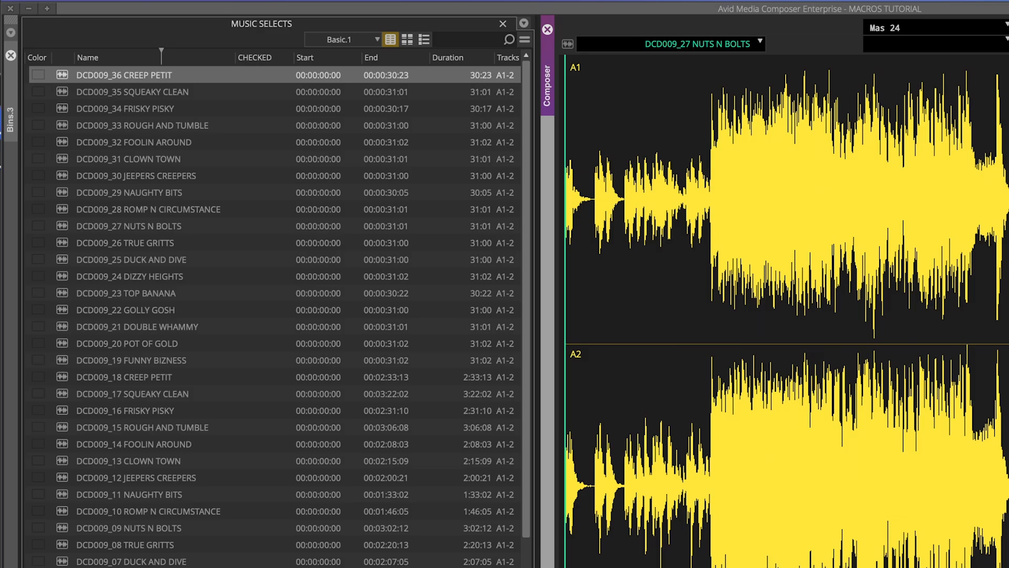
key("space")
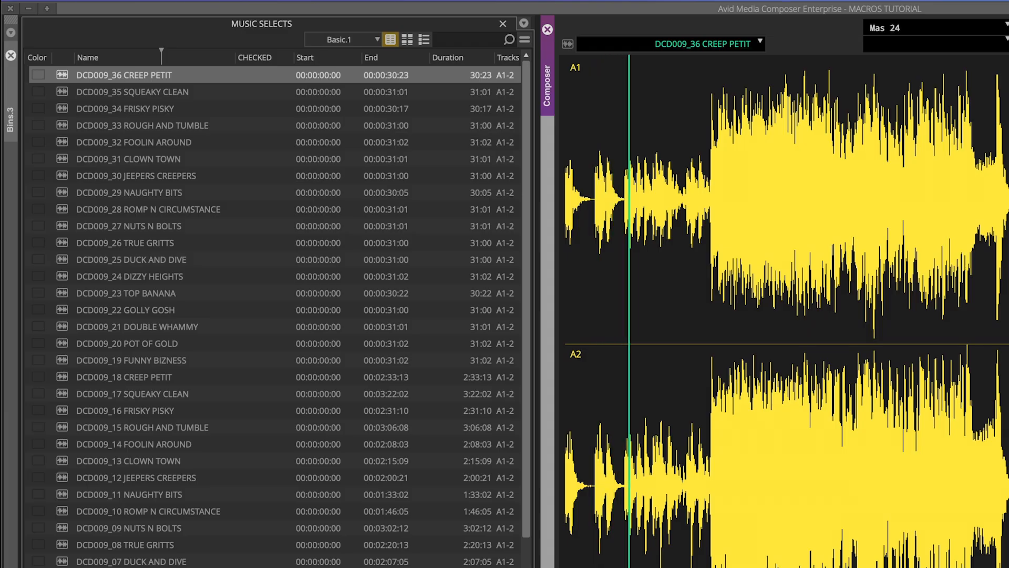
key("End")
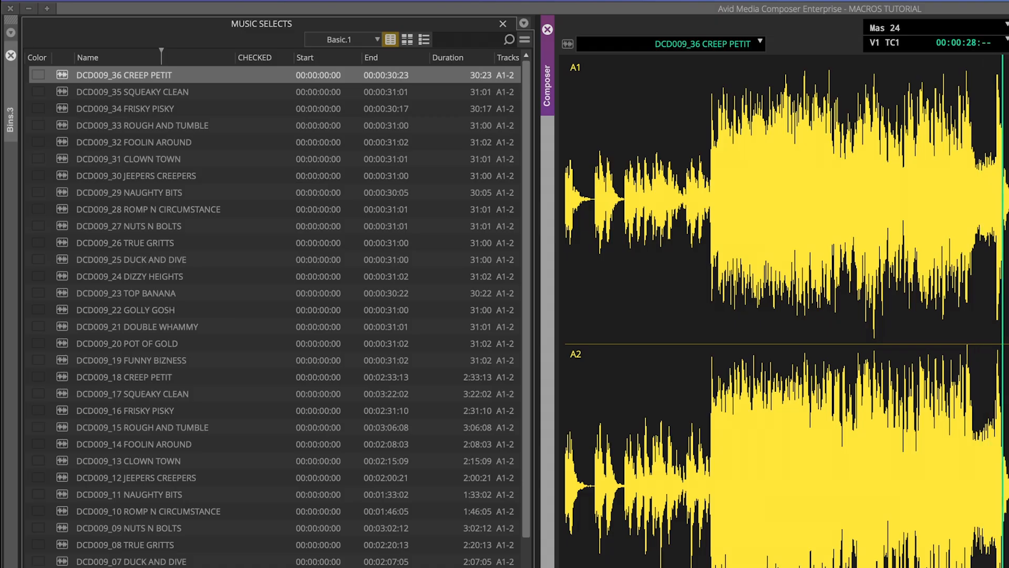
key("Down")
key("Return")
key("space")
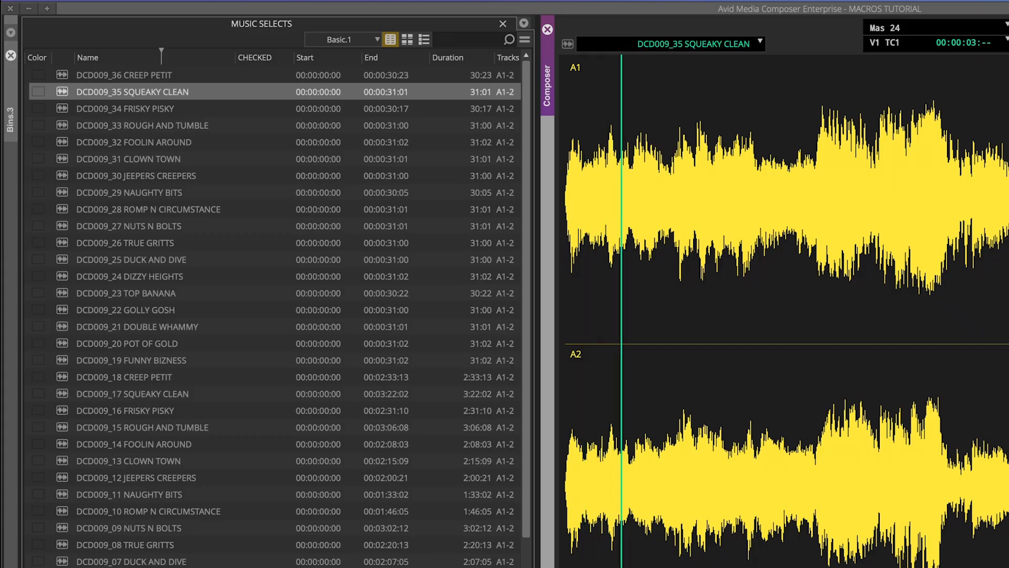
type("-500")
key("Return")
key("space")
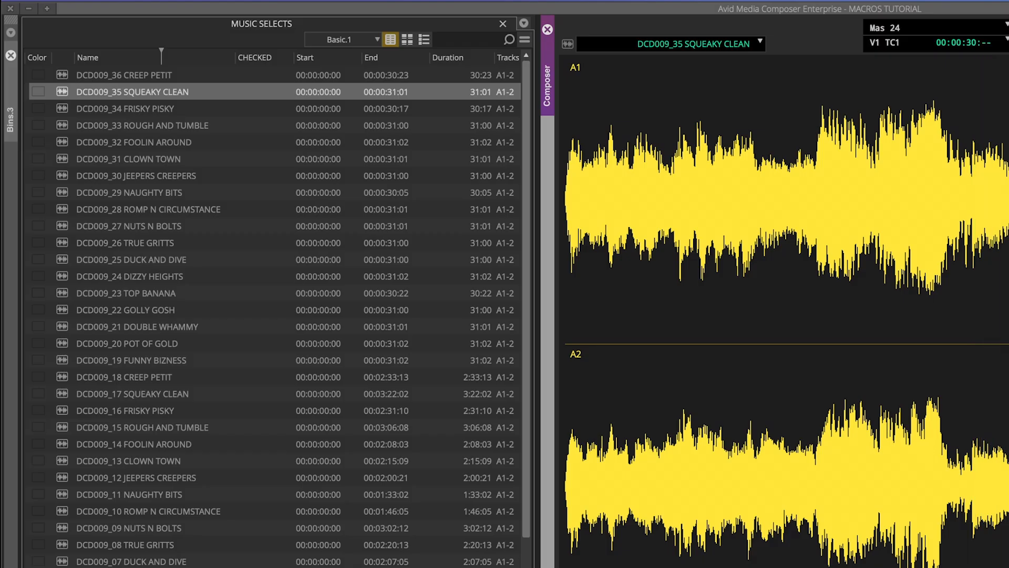
- Audition the following MUSIC SELECTS clips one by one, down to DCD009_27 NUTS N BOLTS
key("Down")
key("Return")
key("space")
key("Up")
key("Return")
key("space")
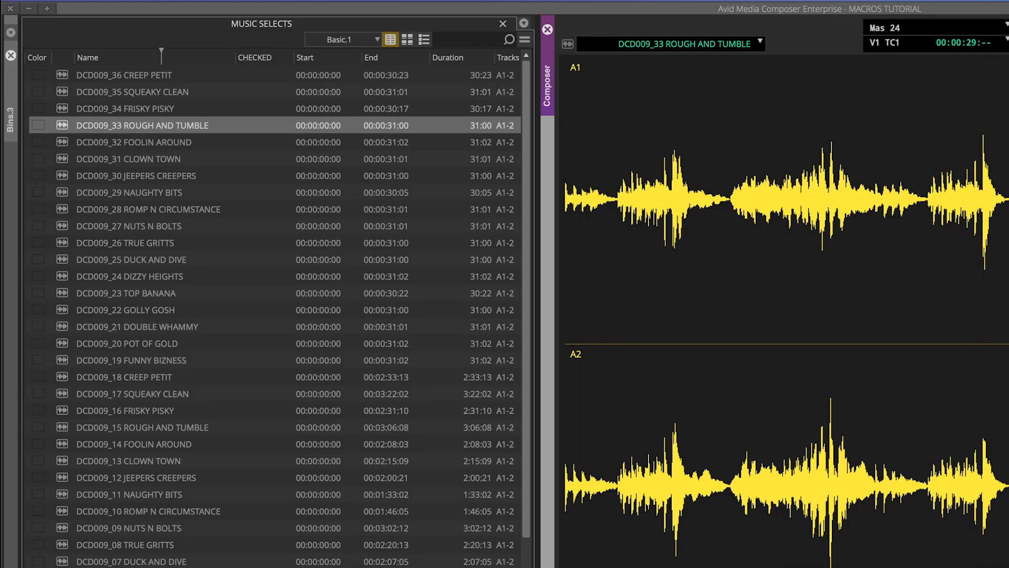
key("Down")
key("Return")
key("space")
key("Down")
key("Return")
key("space")
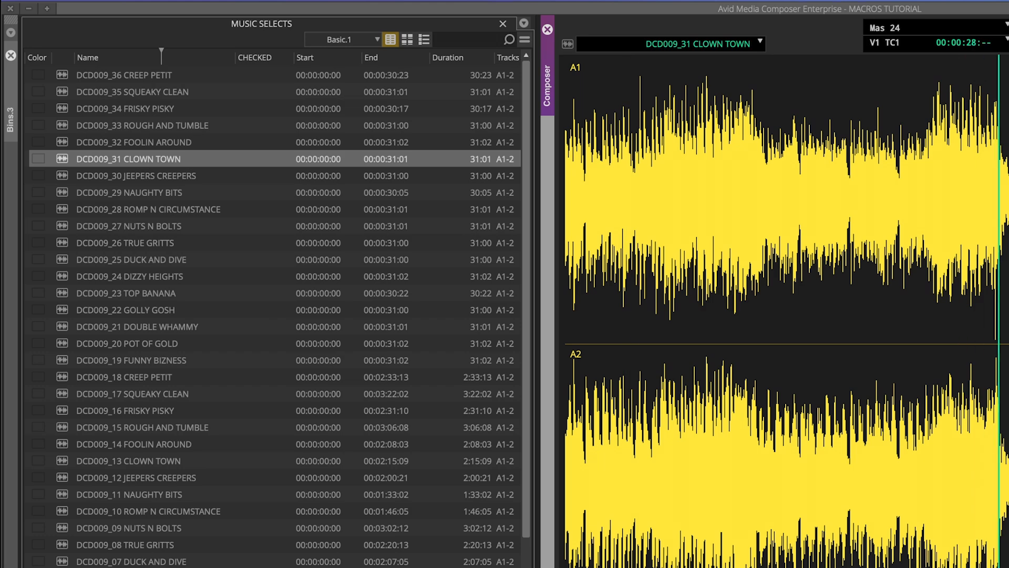
key("Down")
key("Return")
key("space")
key("Down")
key("Return")
key("space")
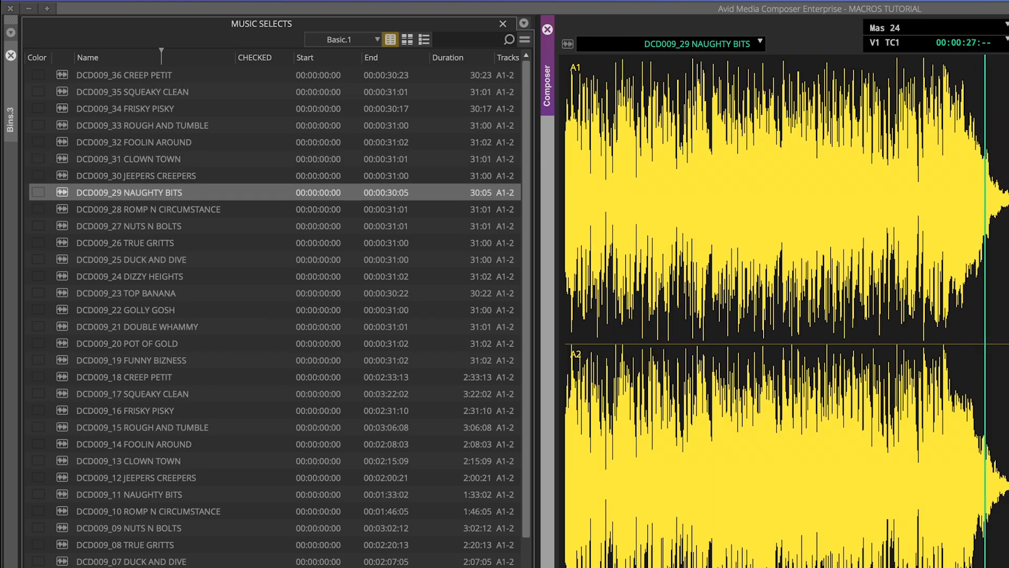
key("Down")
key("Return")
key("space")
key("Down")
key("Return")
key("space")
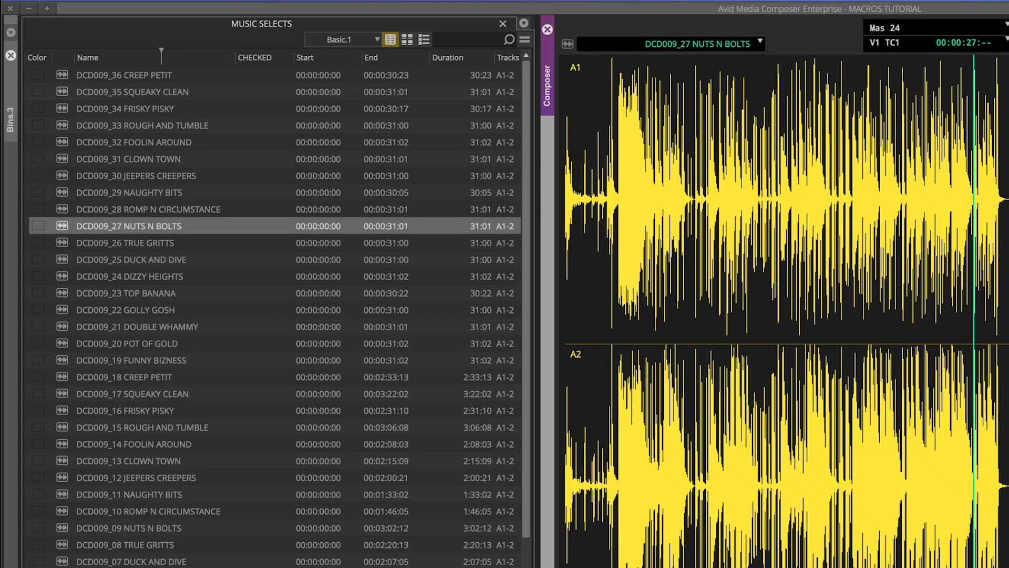
key("Down")
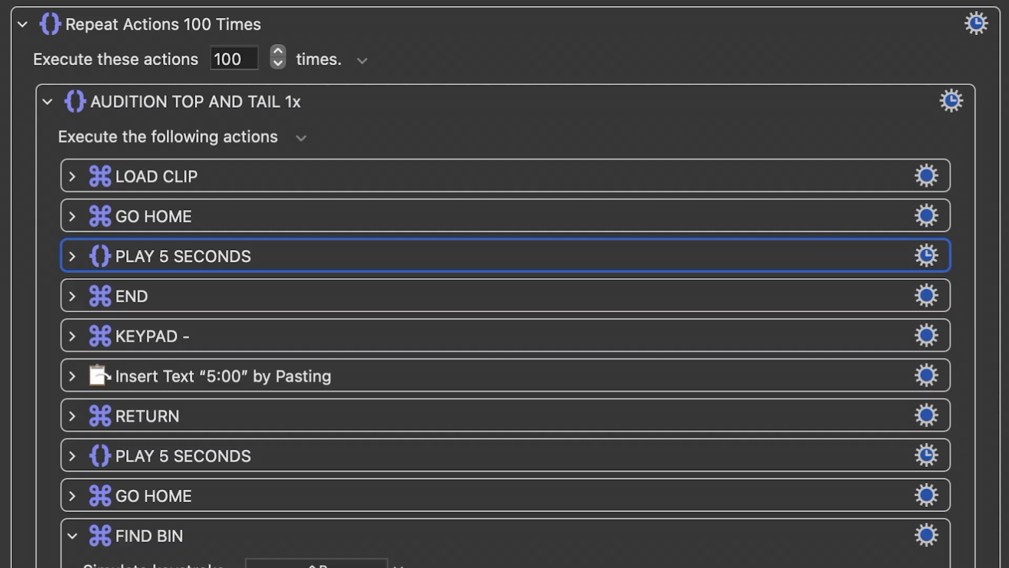
- In Keyboard Maestro's 01_AUDITION MUSIC copy, disable the six actions from the first PLAY 5 SECONDS to the second
left_click(315, 455, "shift")
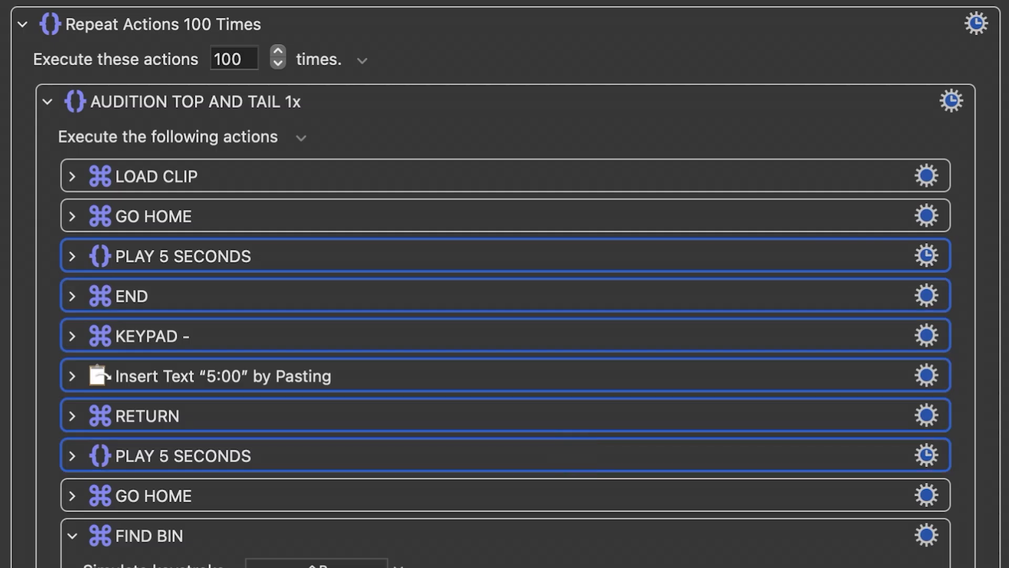
right_click(652, 251)
left_click(736, 297)
- Set the duplicated GO HOME action to simulate Shift+U and rename it PLAY IN TO OUT
left_click(72, 256)
left_click(316, 290)
key("shift+u")
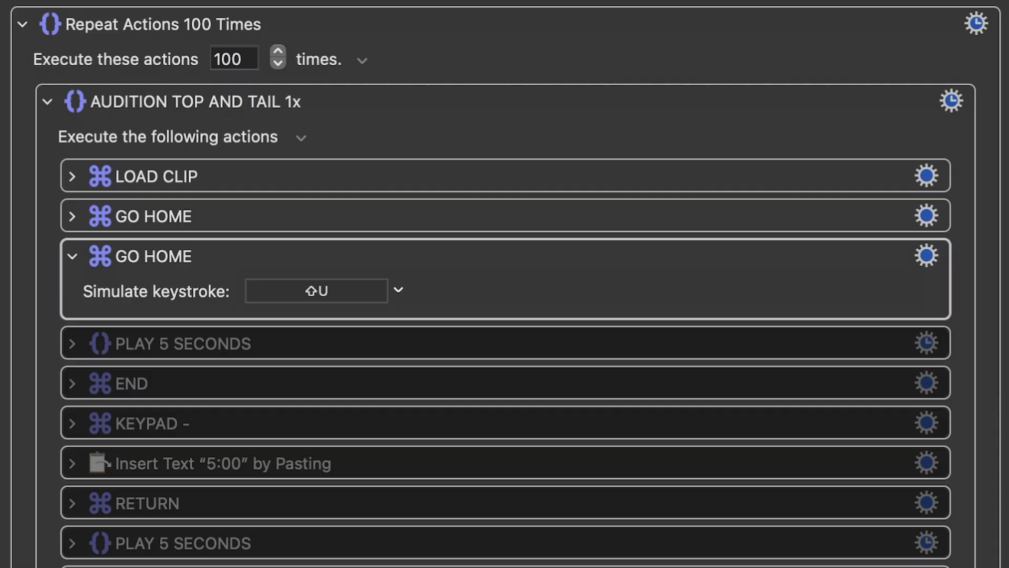
double_click(154, 256)
type("PLAY IN TO OUT")
key("Return")
- Delete the six disabled actions below PLAY IN TO OUT
left_click(504, 492, "shift")
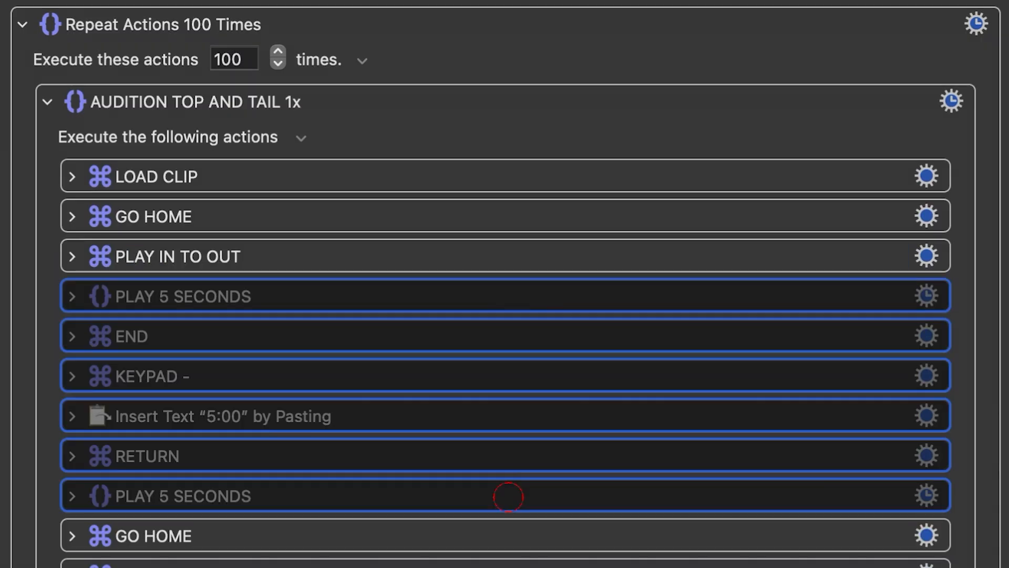
key("Delete")
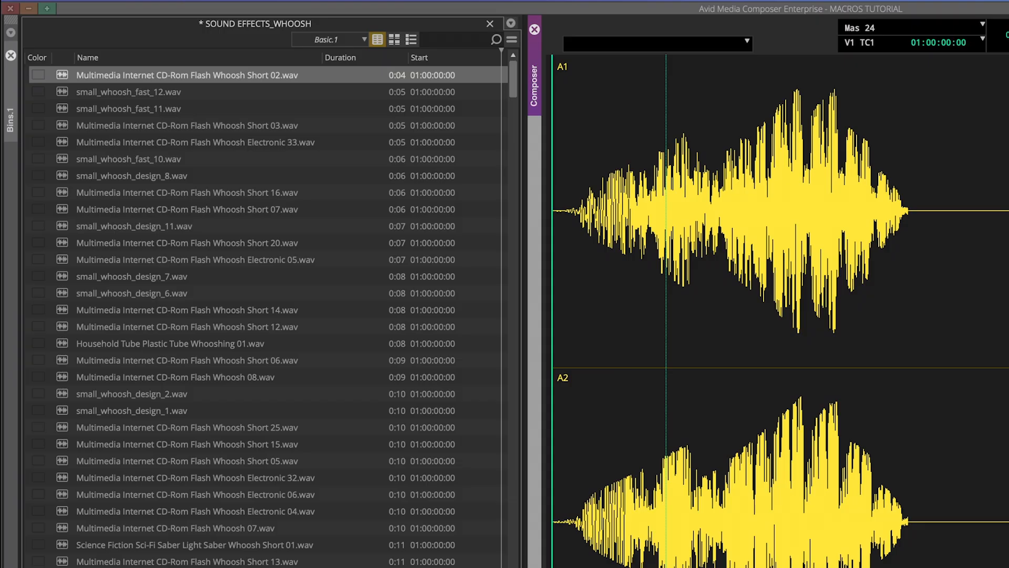
- Switch to Avid Media Composer and audition the SOUND EFFECTS_WHOOSH clips in order, down to small_whoosh_design_7.wav
key("Down")
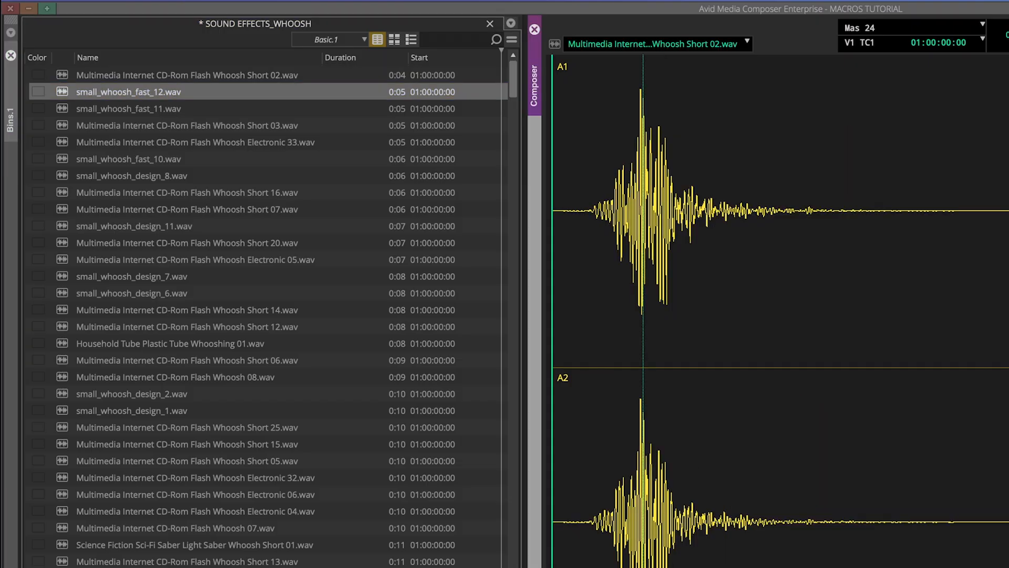
key("Down")
key("Down")
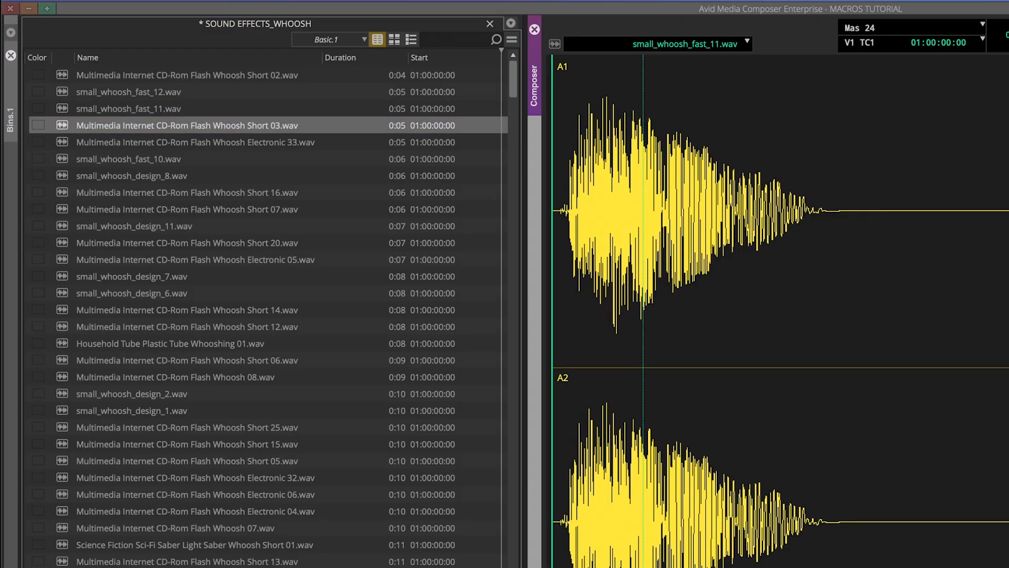
key("Down")
key("Down")
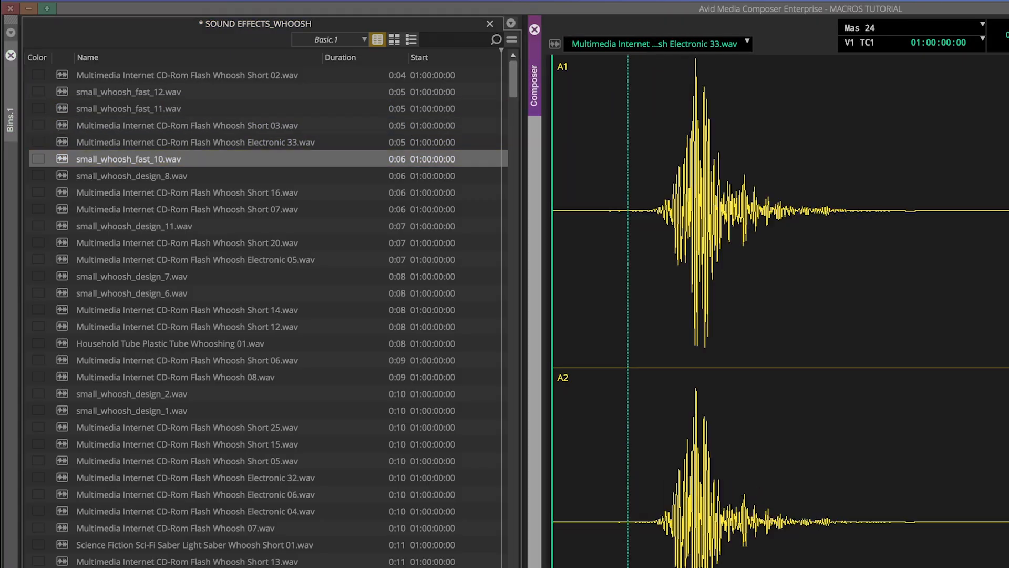
key("Down")
key("Down")
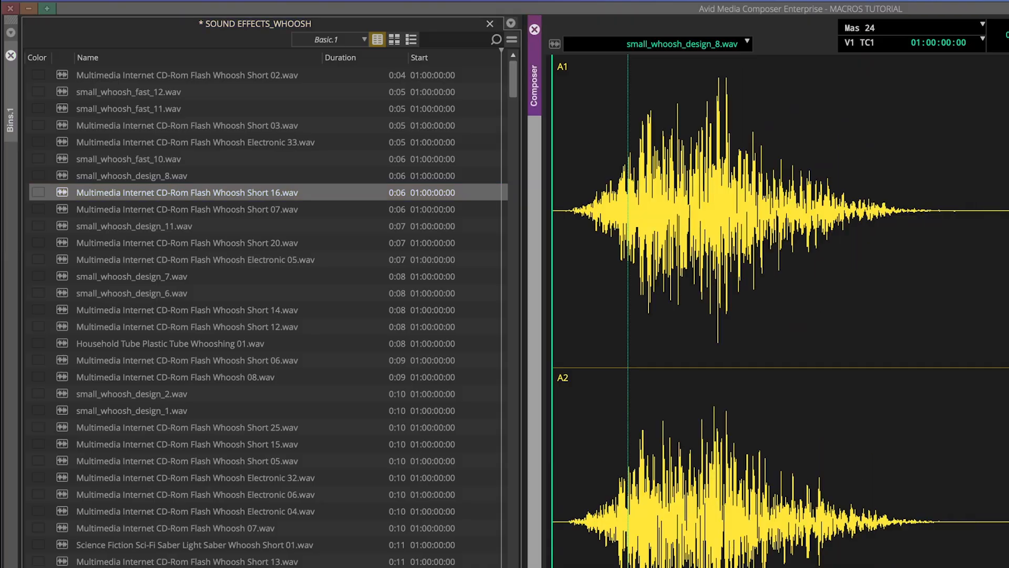
key("Down")
key("Down")
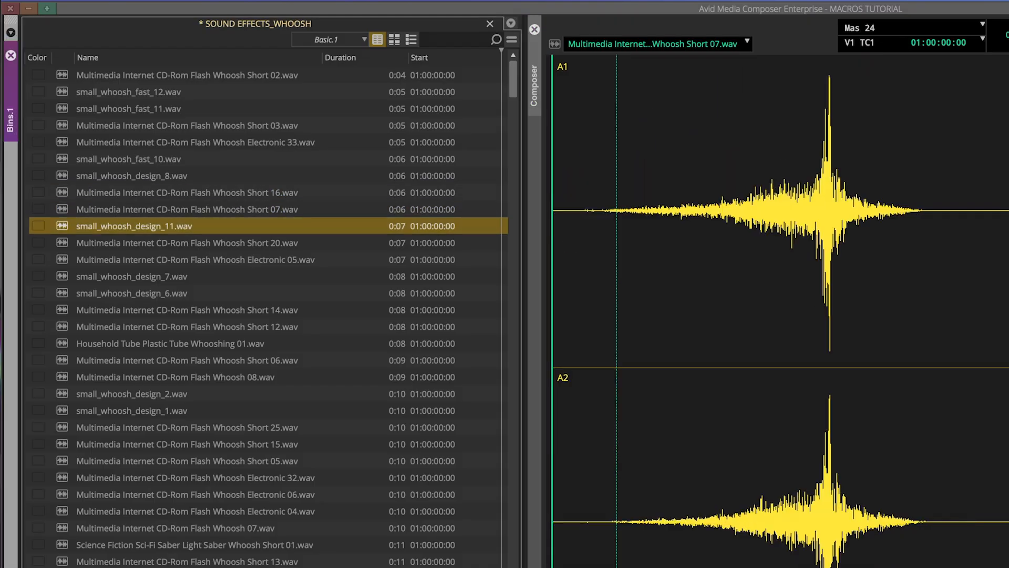
key("Down")
key("Down")
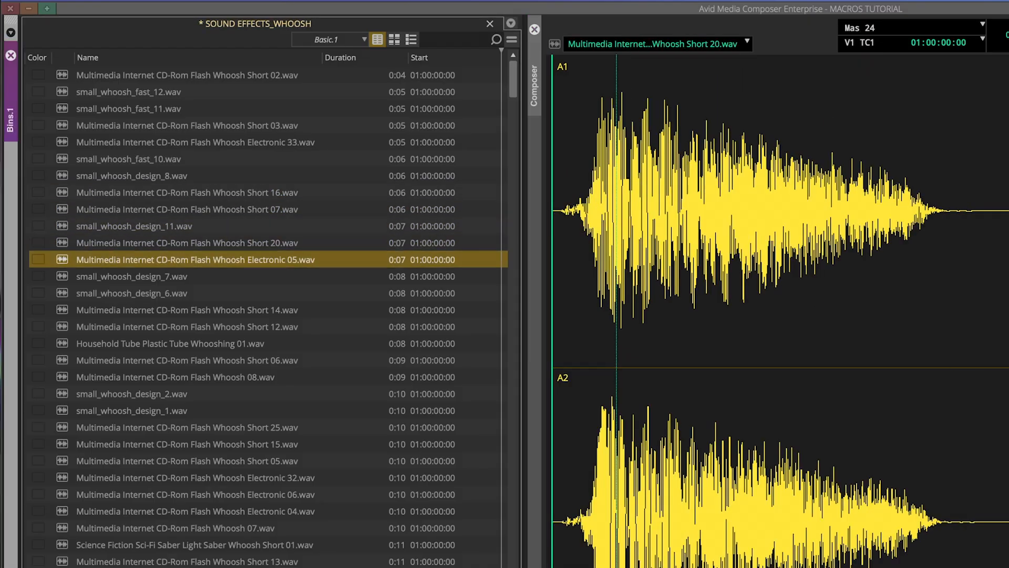
key("Down")
key("Down")
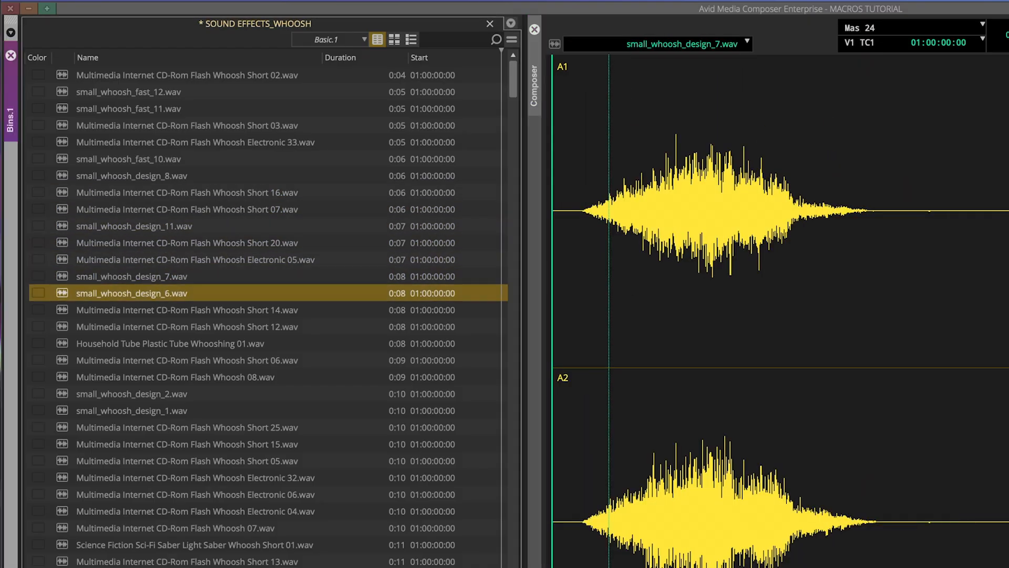